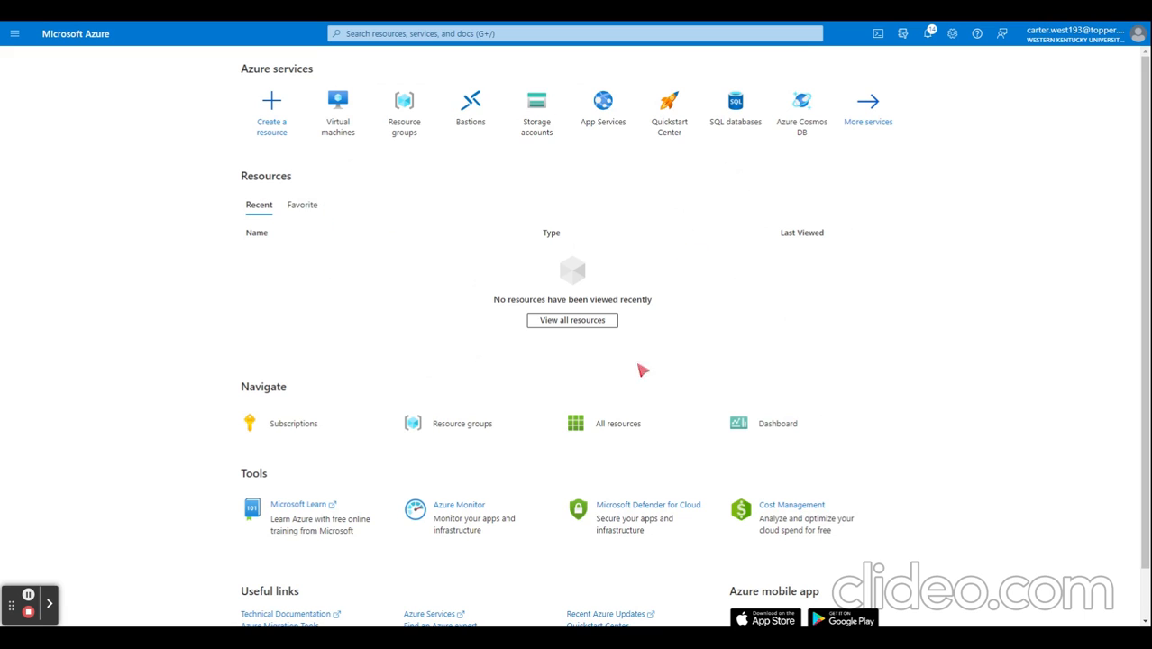
# Step: Start creating an Azure virtual machine and assign it to a new resource group named vmtest
pyautogui.click(343, 112)
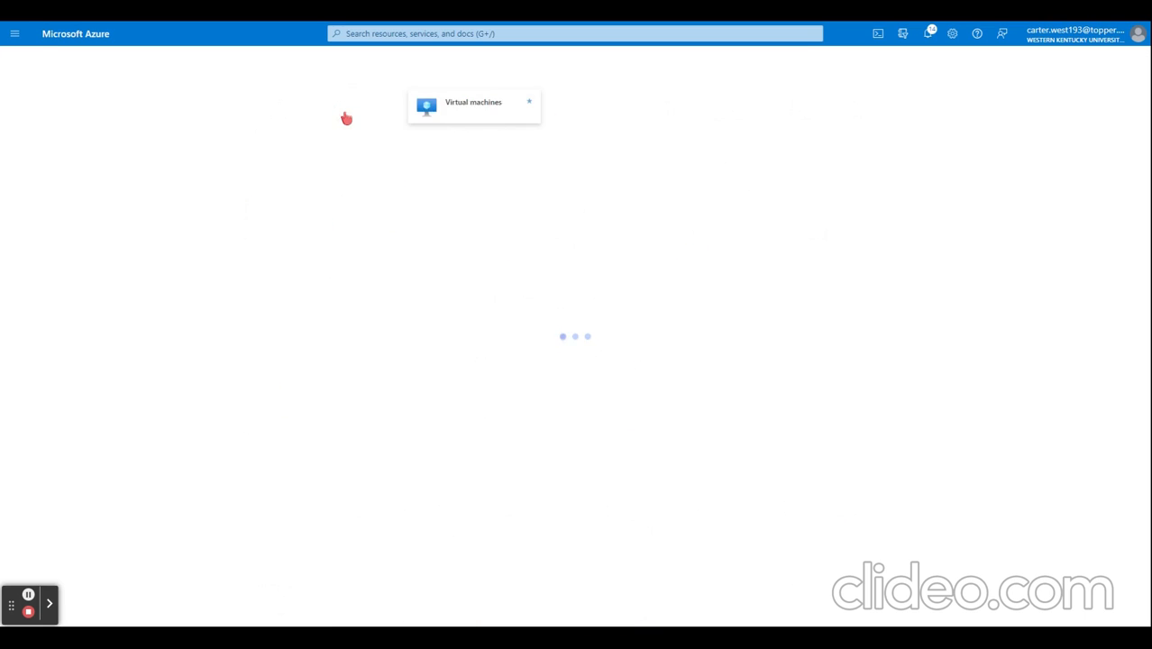
pyautogui.click(37, 117)
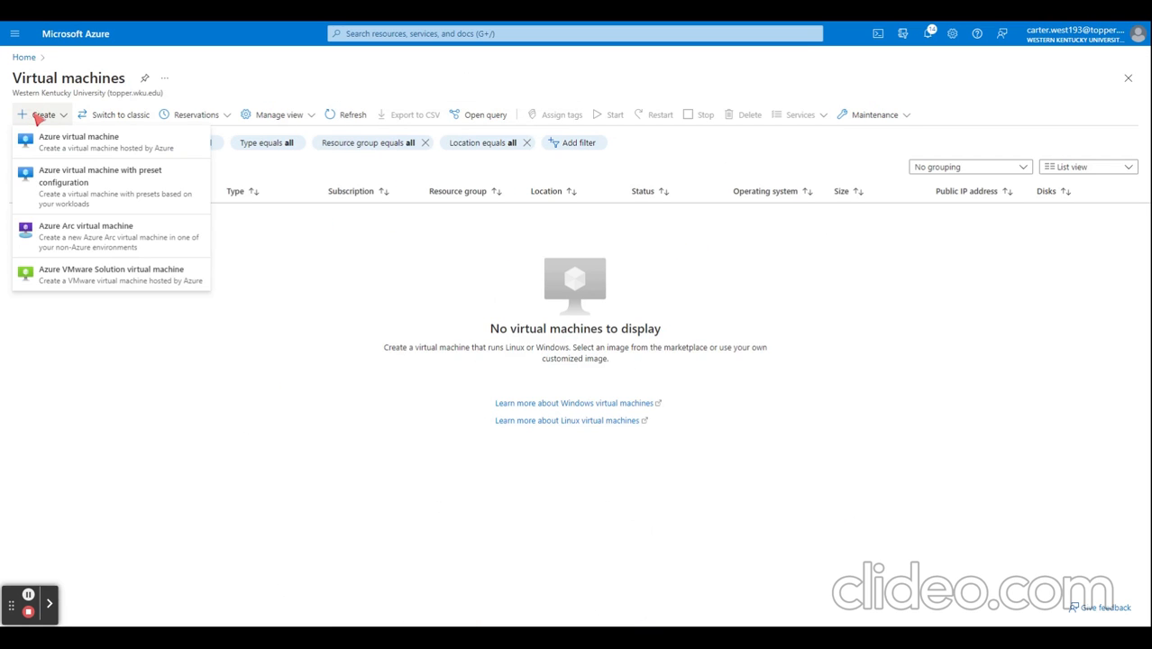
pyautogui.click(47, 152)
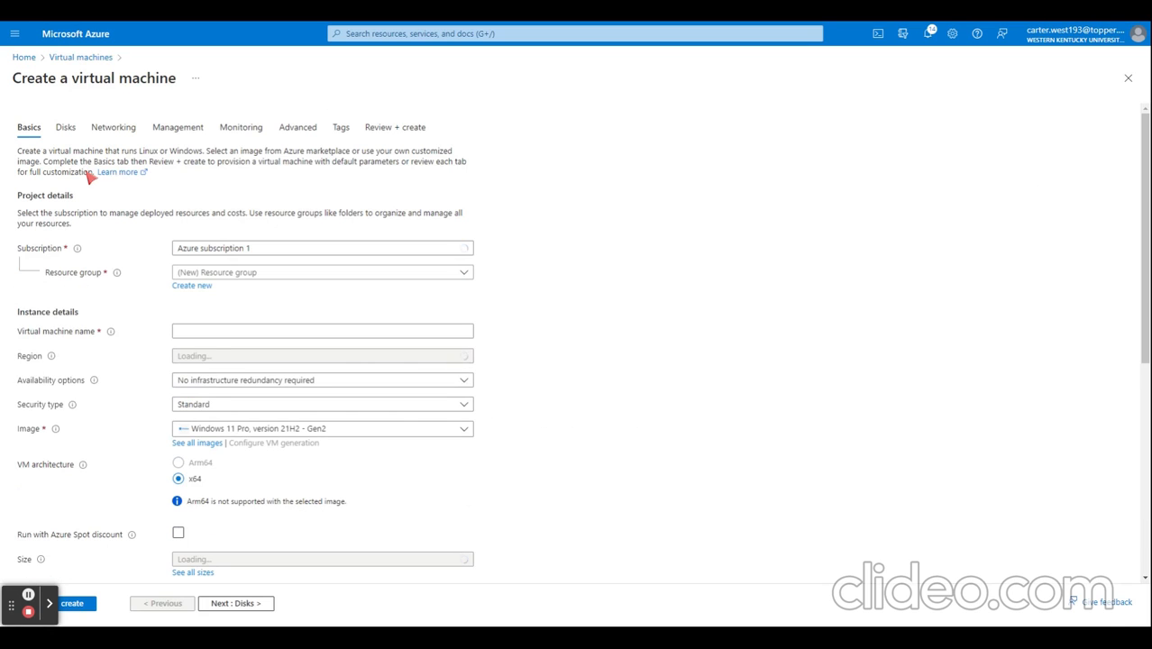
pyautogui.click(202, 288)
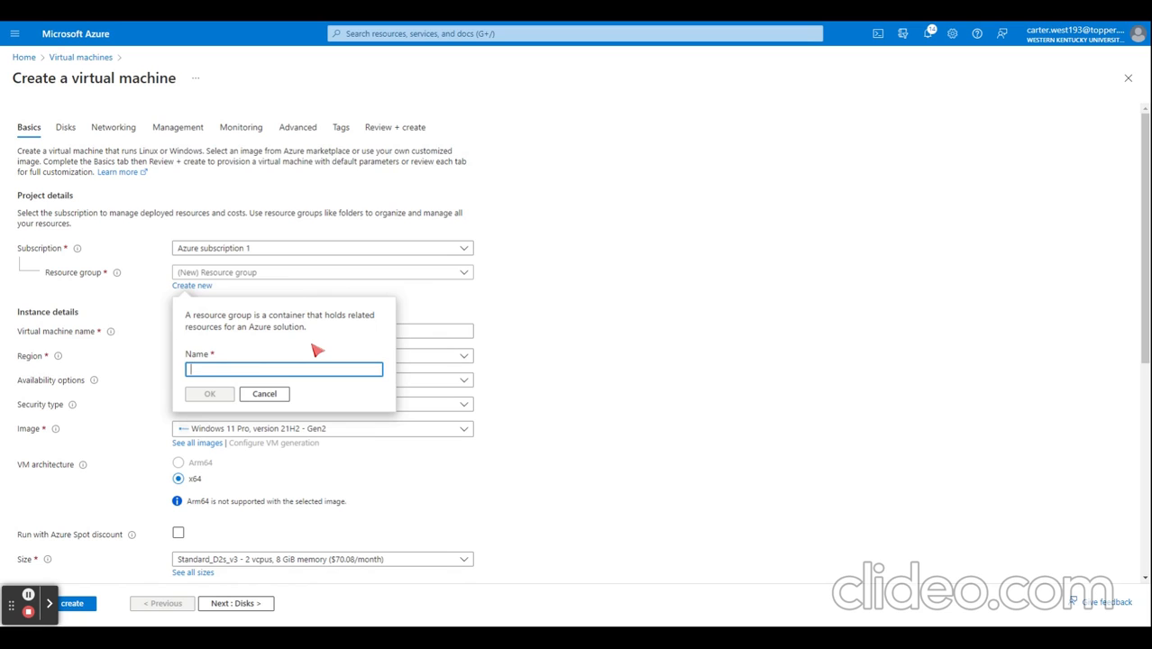
pyautogui.write('vmtest')
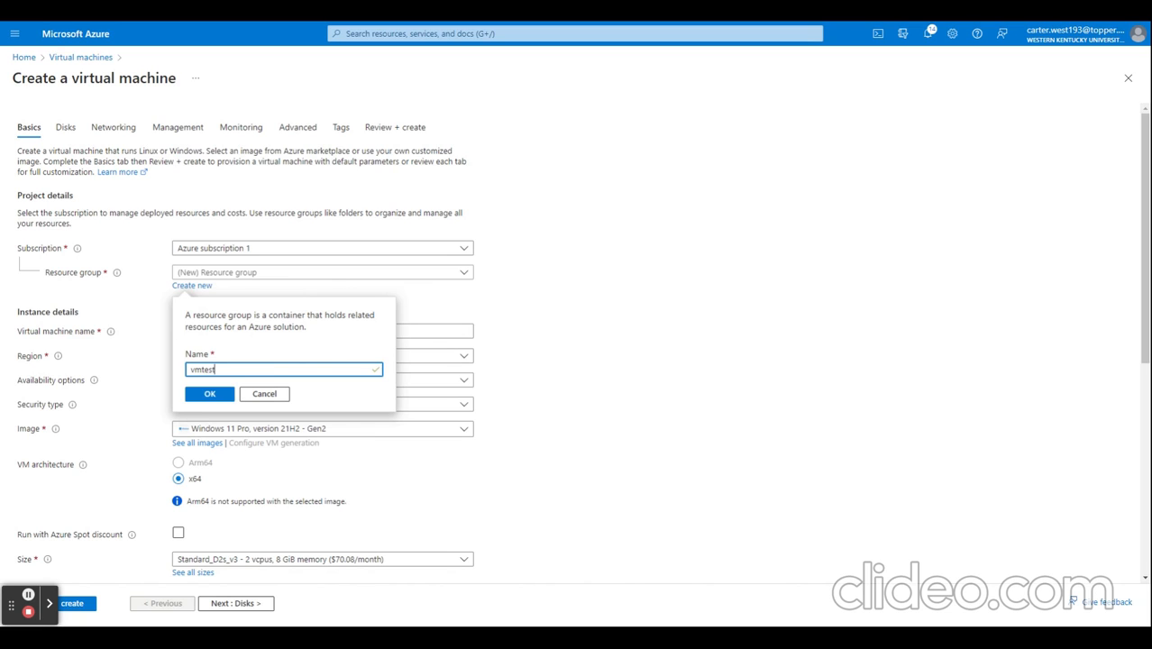
pyautogui.click(218, 397)
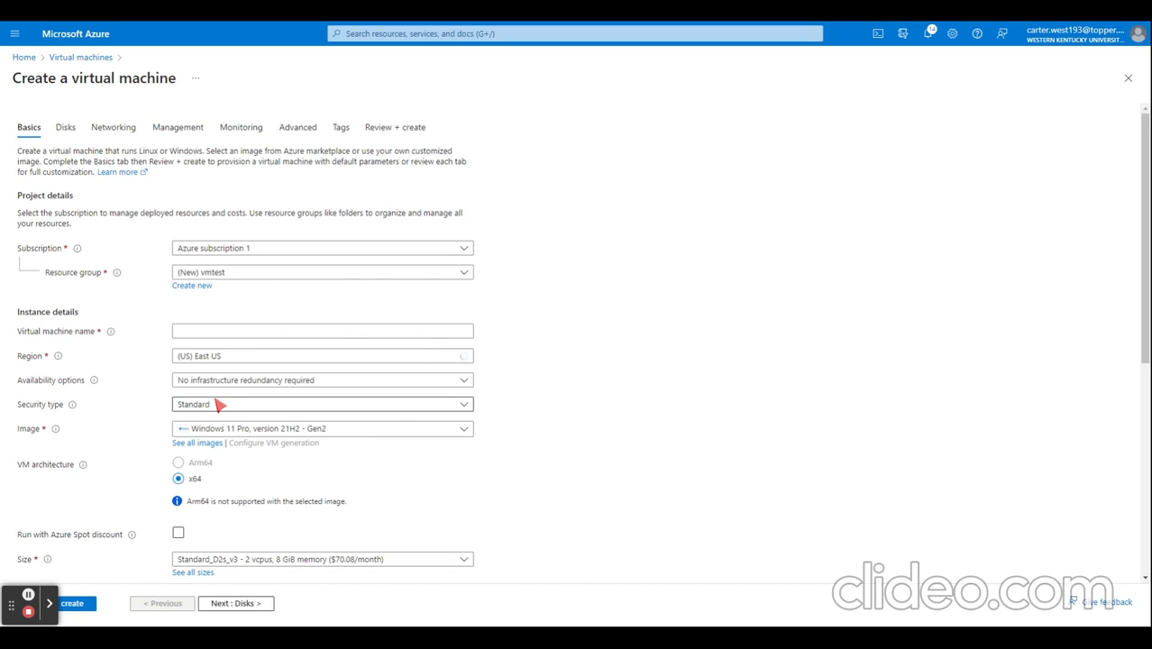
# Step: Name the virtual machine vmtest and choose the Windows 11 Pro, version 21H2 - Gen2 image
pyautogui.click(229, 333)
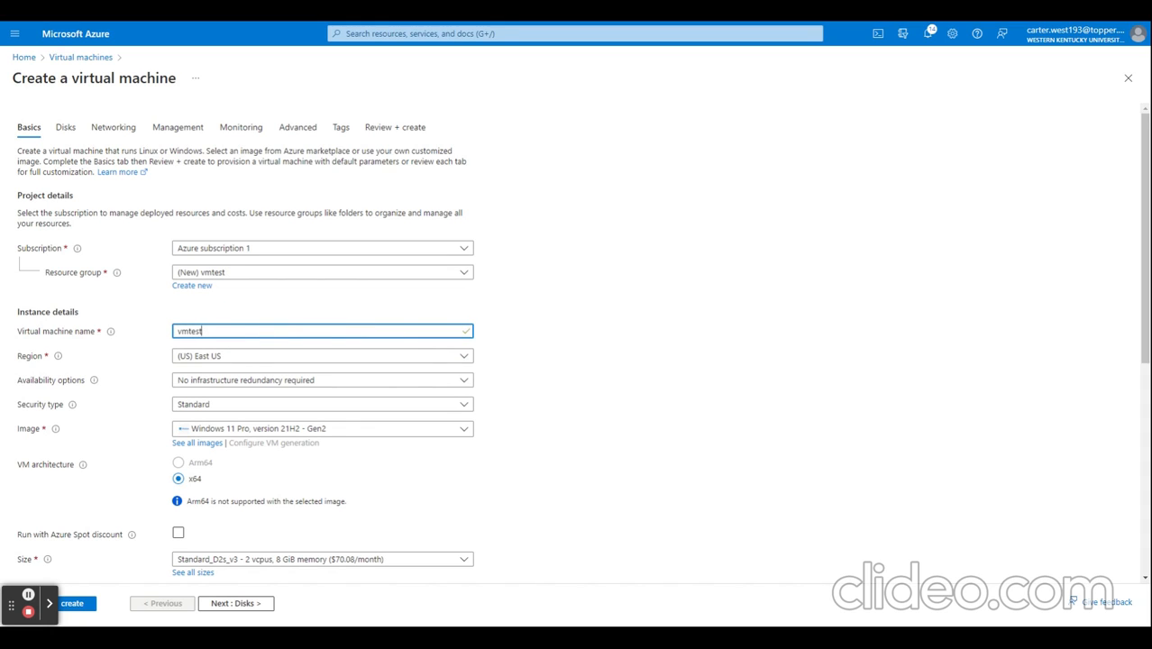
pyautogui.click(249, 313)
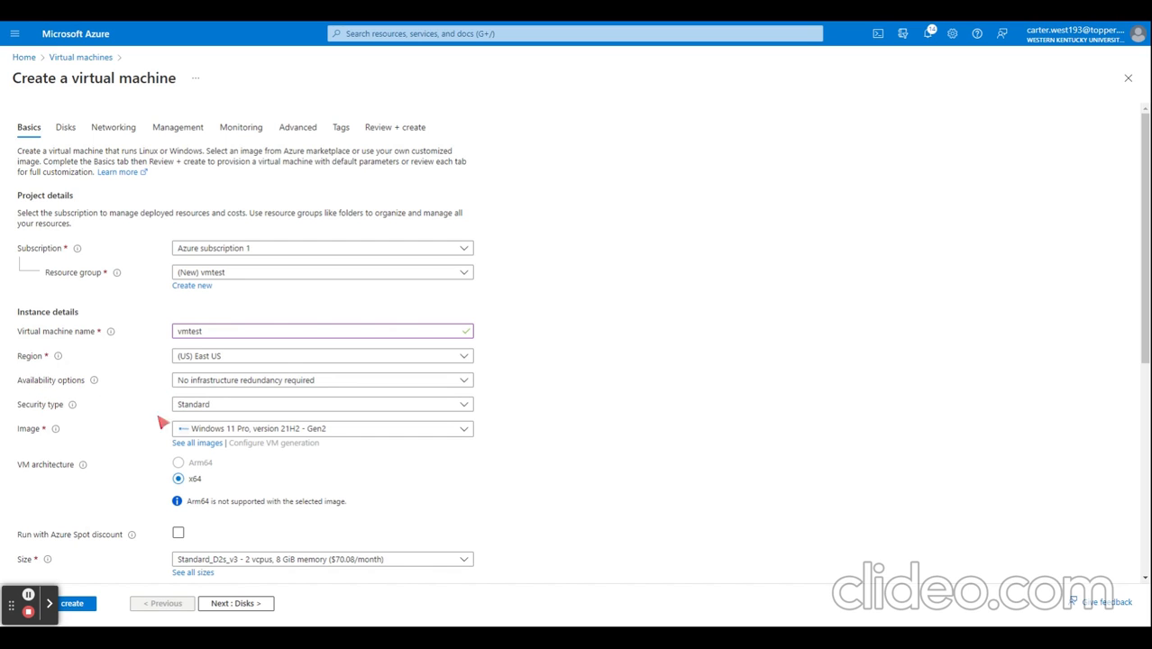
pyautogui.scroll(-1, 122, 410)
pyautogui.scroll(-1, 122, 410)
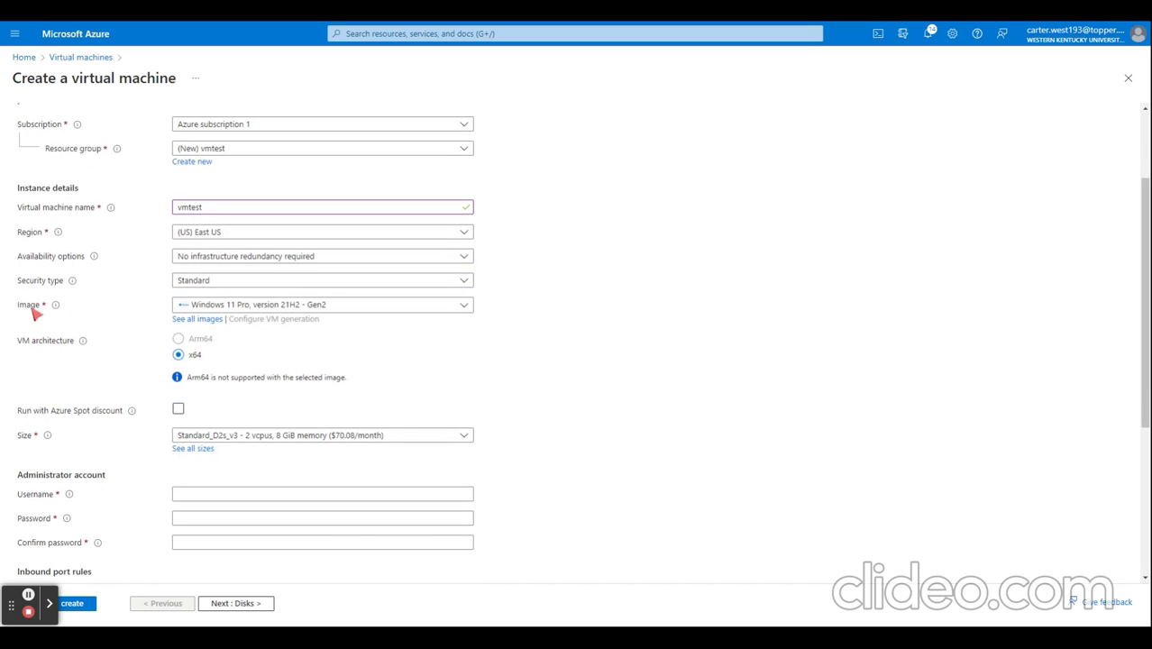
pyautogui.moveTo(58, 306)
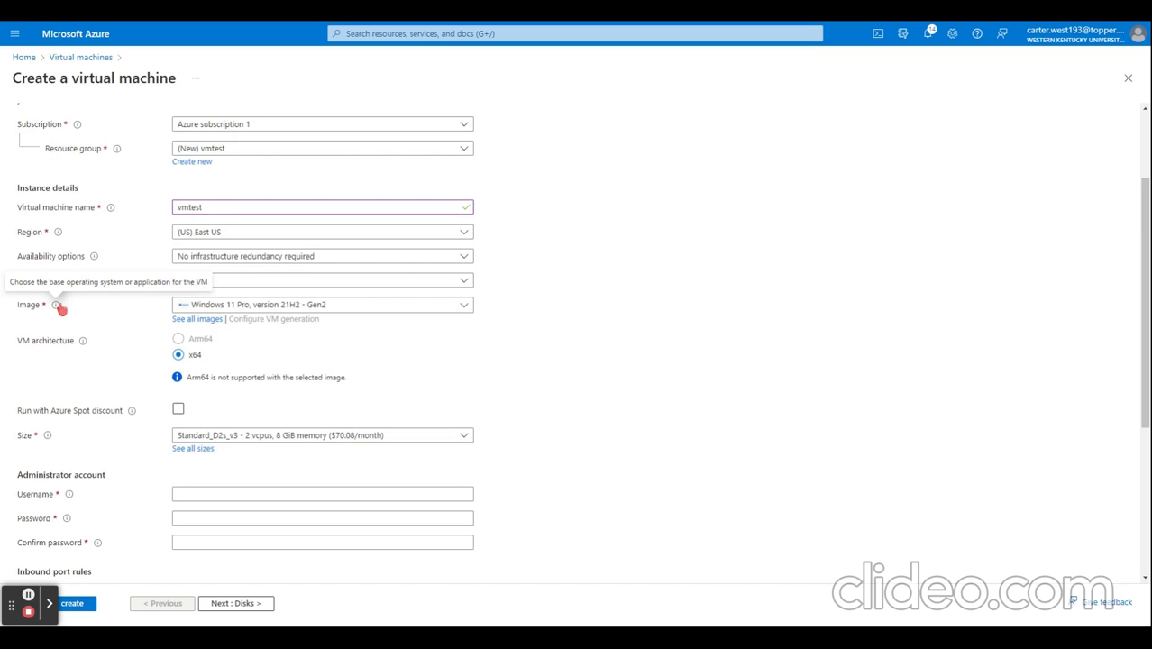
pyautogui.click(269, 305)
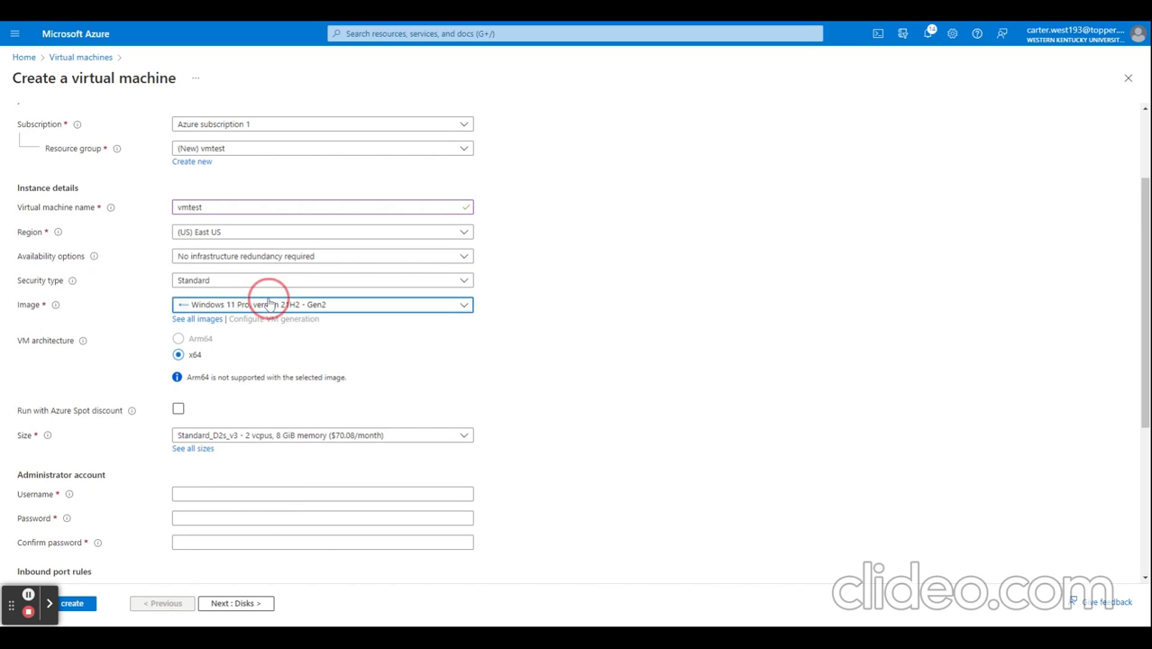
pyautogui.scroll(-2, 277, 405)
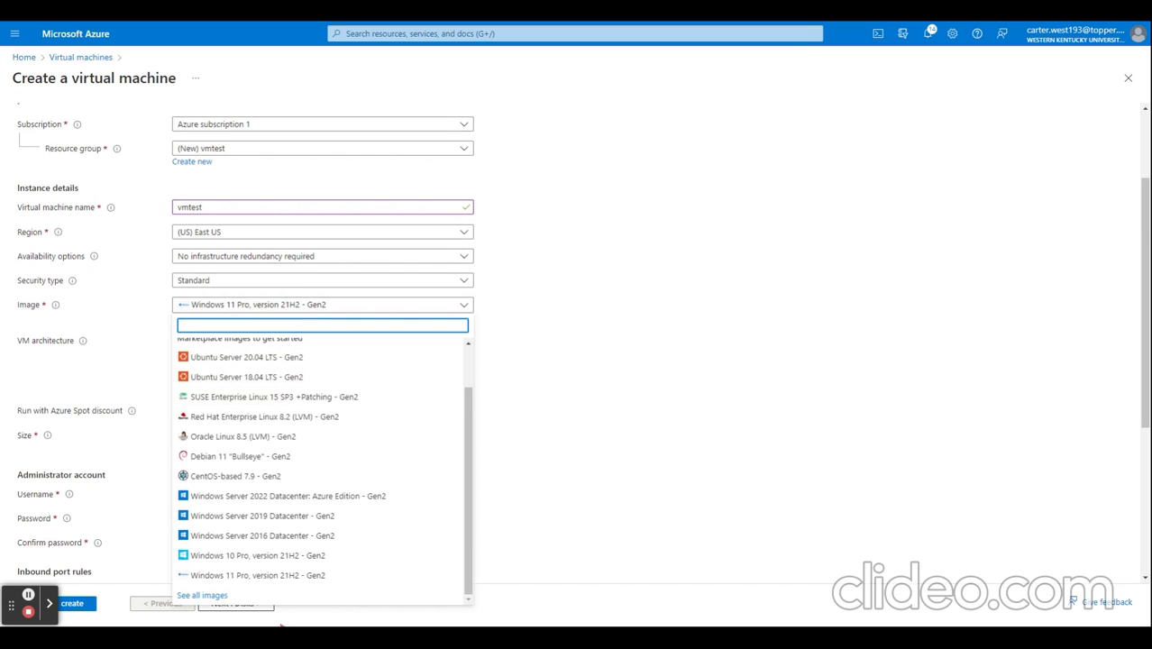
pyautogui.click(283, 578)
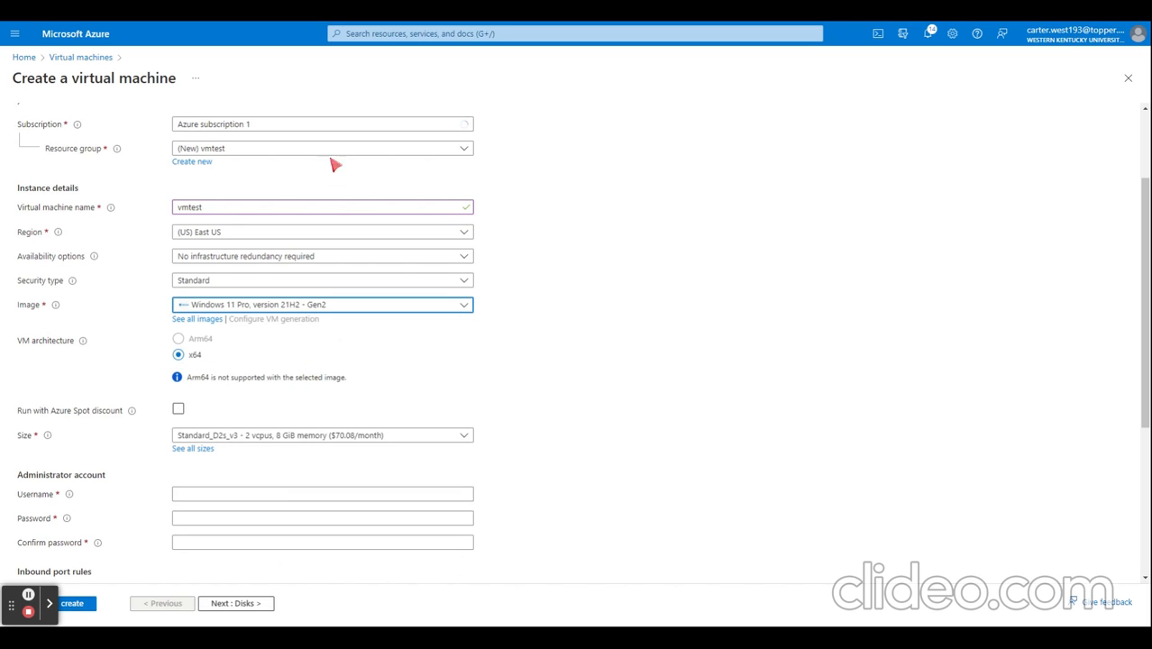
# Step: Fill in the administrator account's username, password and password confirmation
pyautogui.scroll(-3, 342, 396)
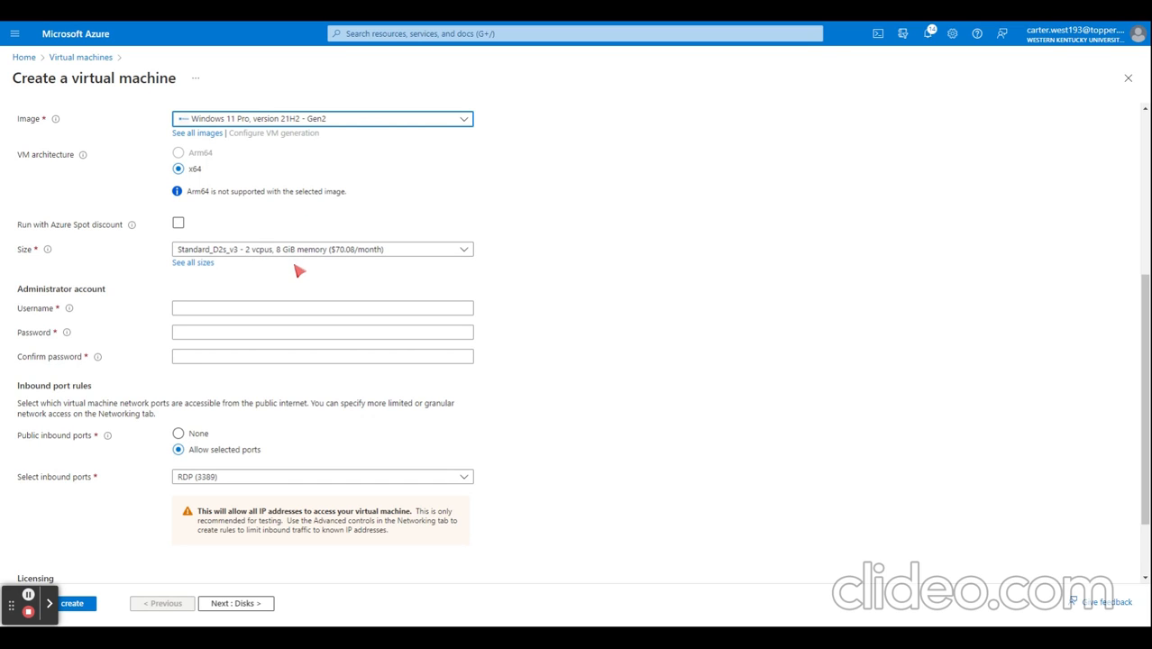
pyautogui.click(329, 306)
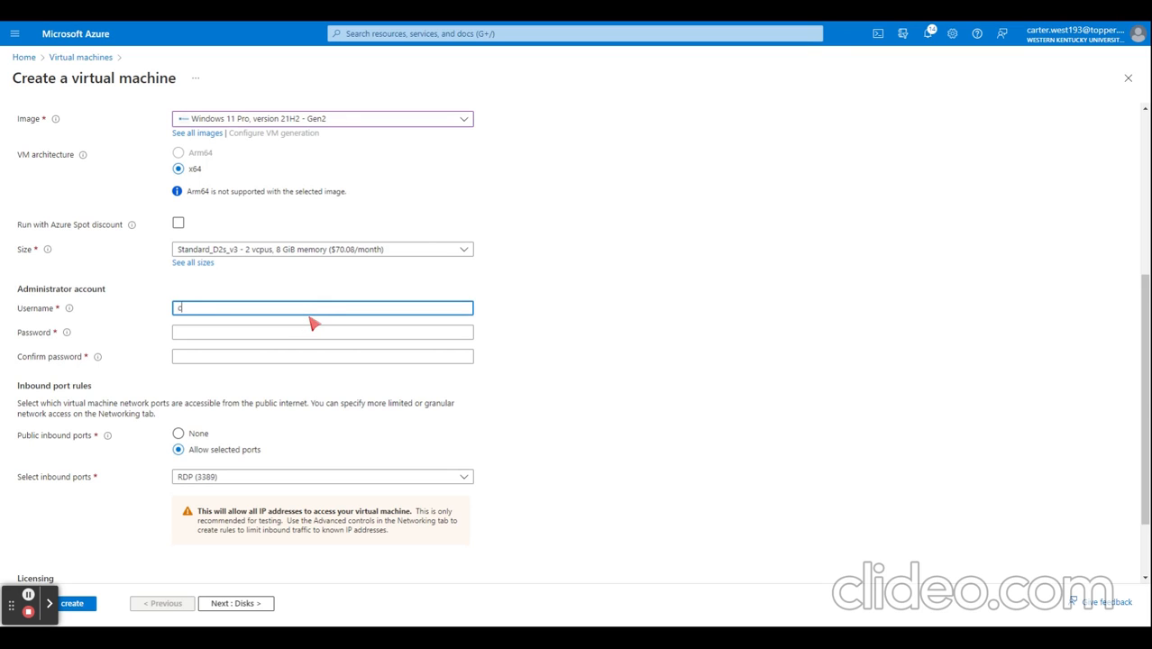
pyautogui.write('carterwest34')
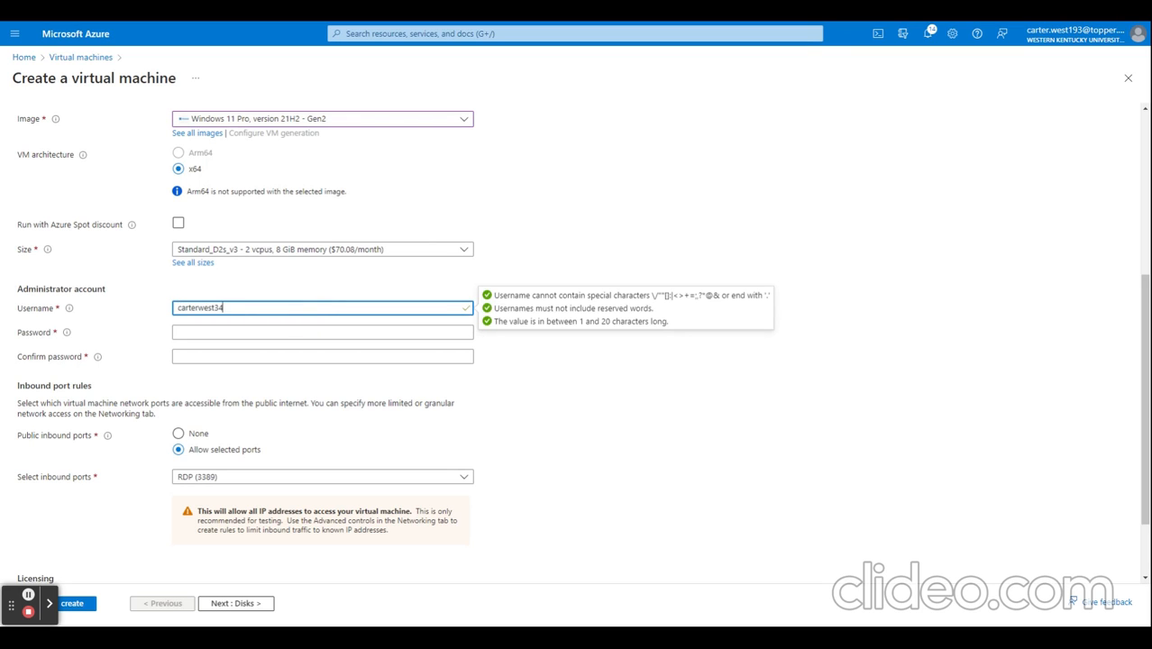
pyautogui.press('Tab')
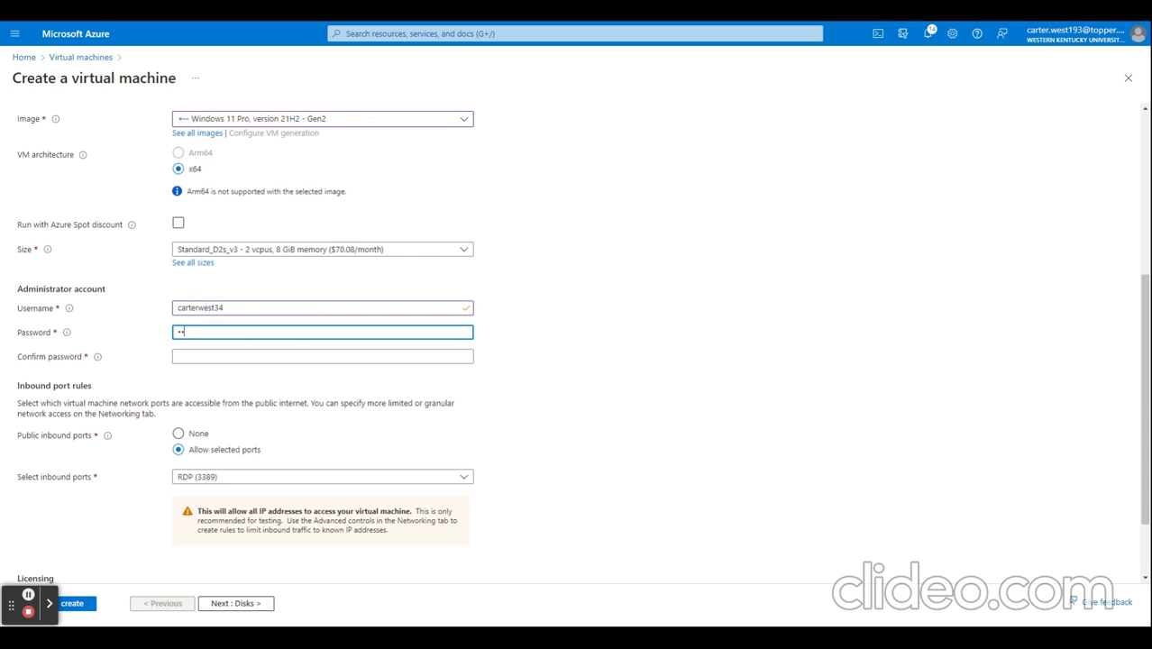
pyautogui.write('•••••••••')
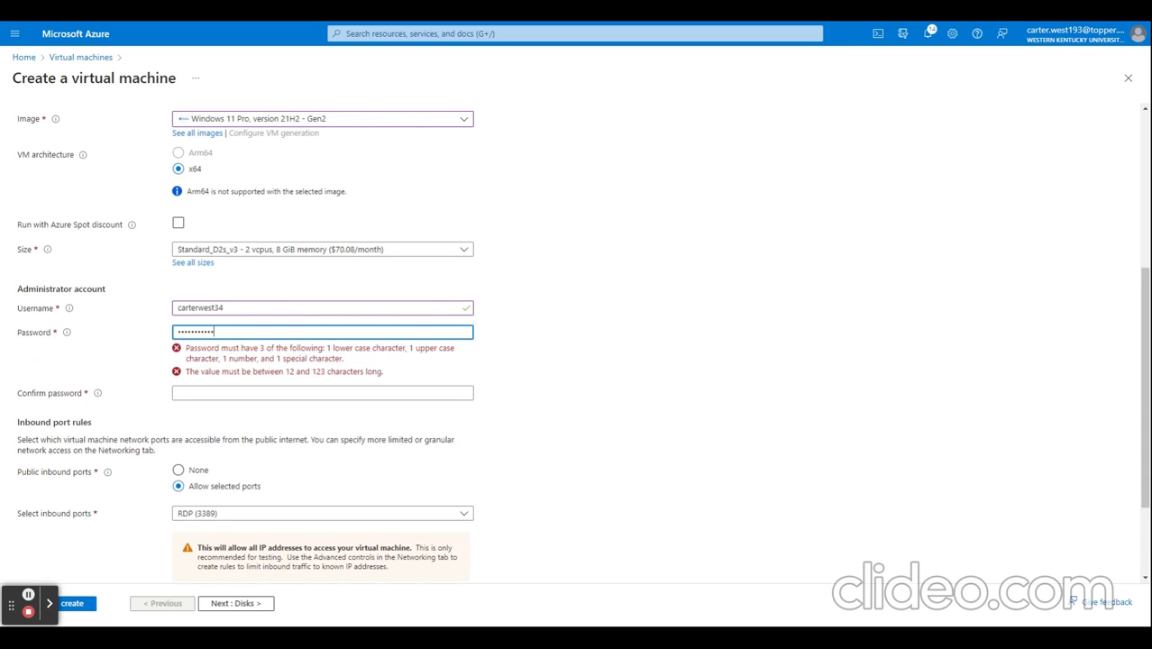
pyautogui.write('•••')
pyautogui.press('Tab')
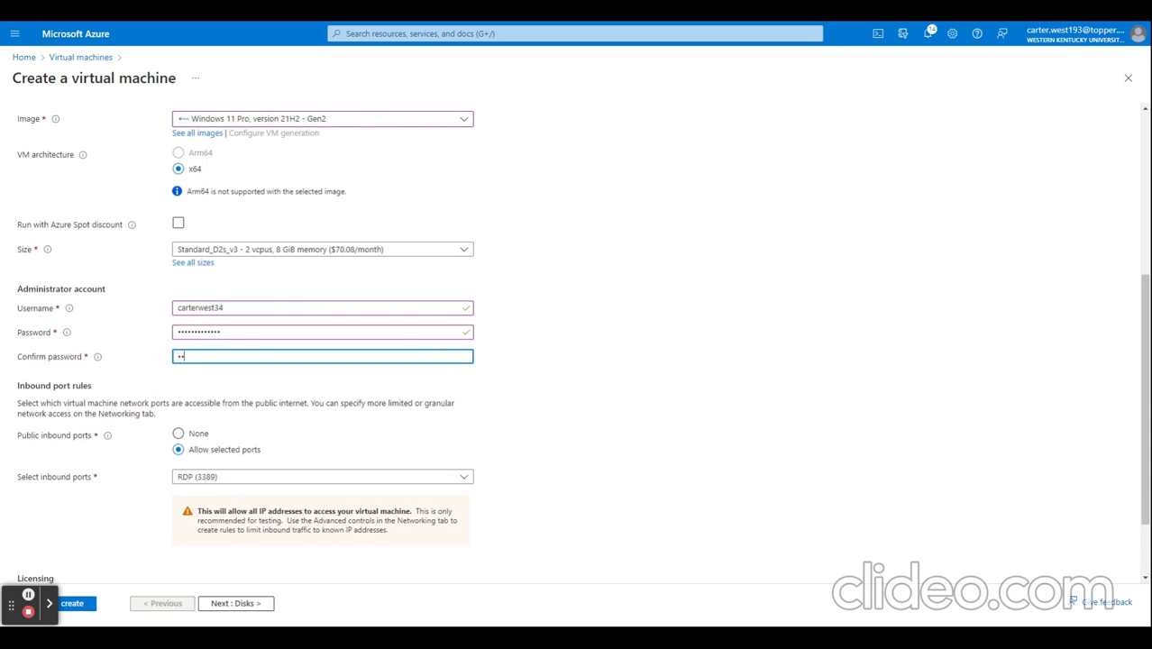
pyautogui.write('••••••••')
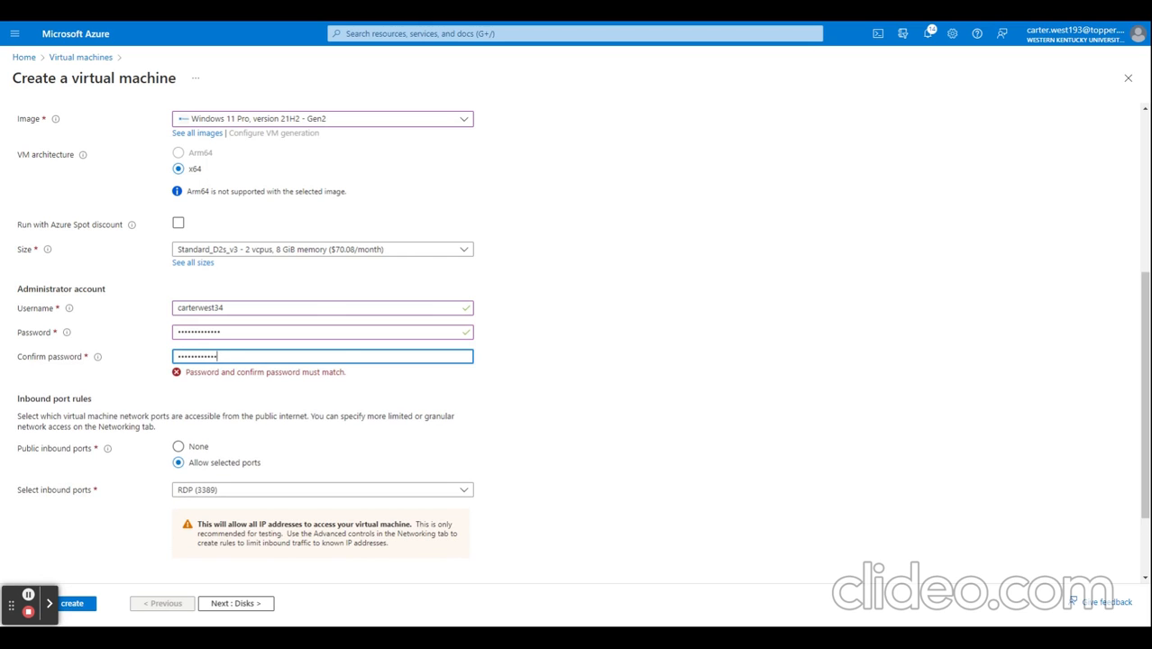
pyautogui.click(311, 412)
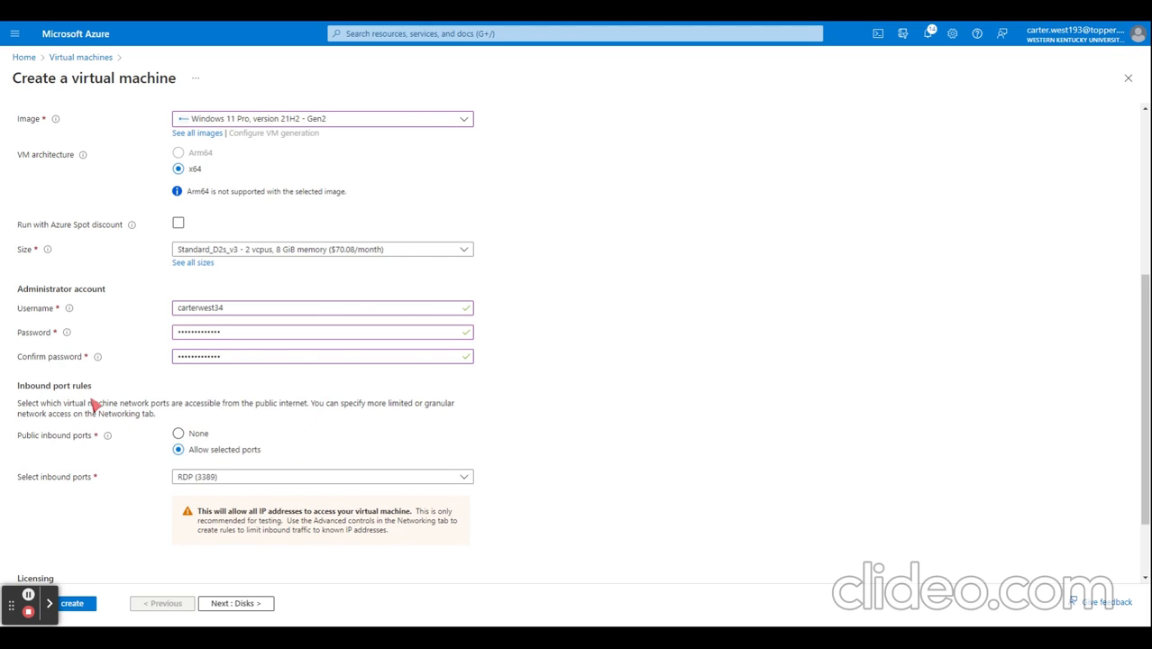
# Step: Confirm the eligible Windows 10/11 license with multi-tenant hosting rights, and create the virtual machine
pyautogui.scroll(-1, 88, 397)
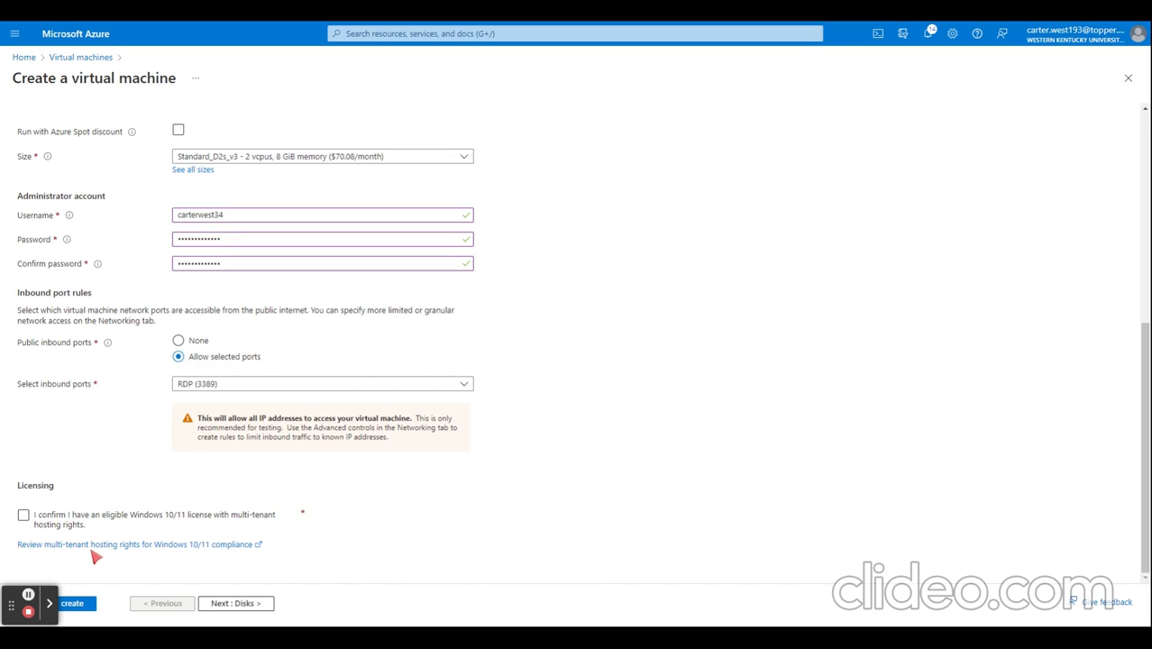
pyautogui.click(23, 515)
pyautogui.click(86, 610)
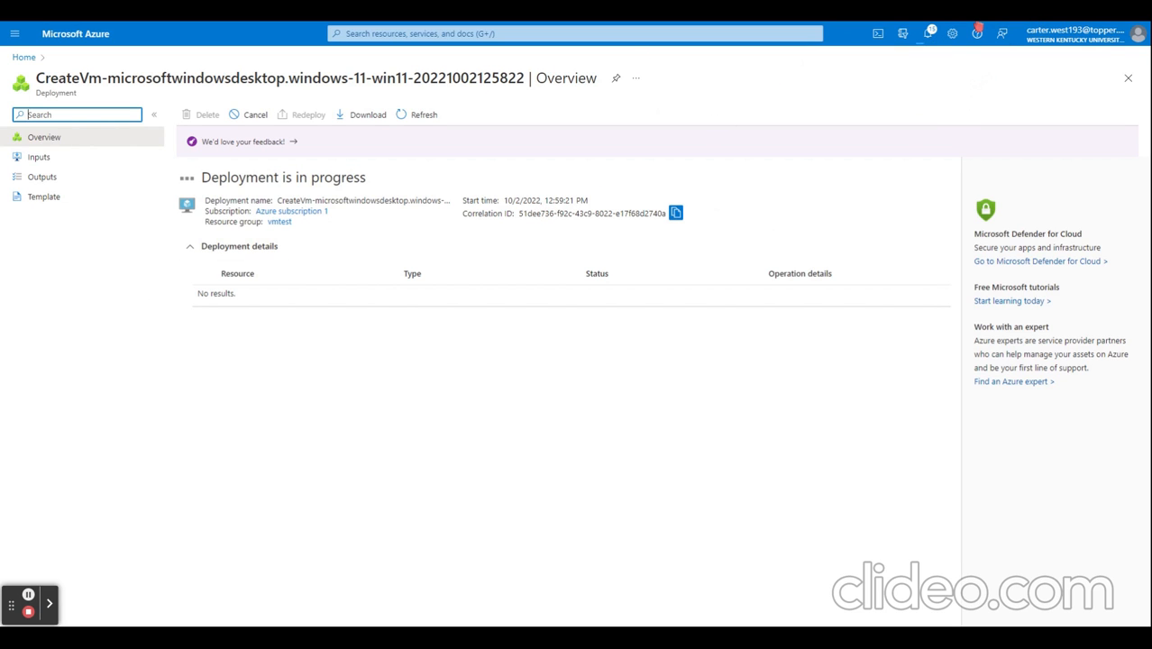
pyautogui.click(978, 28)
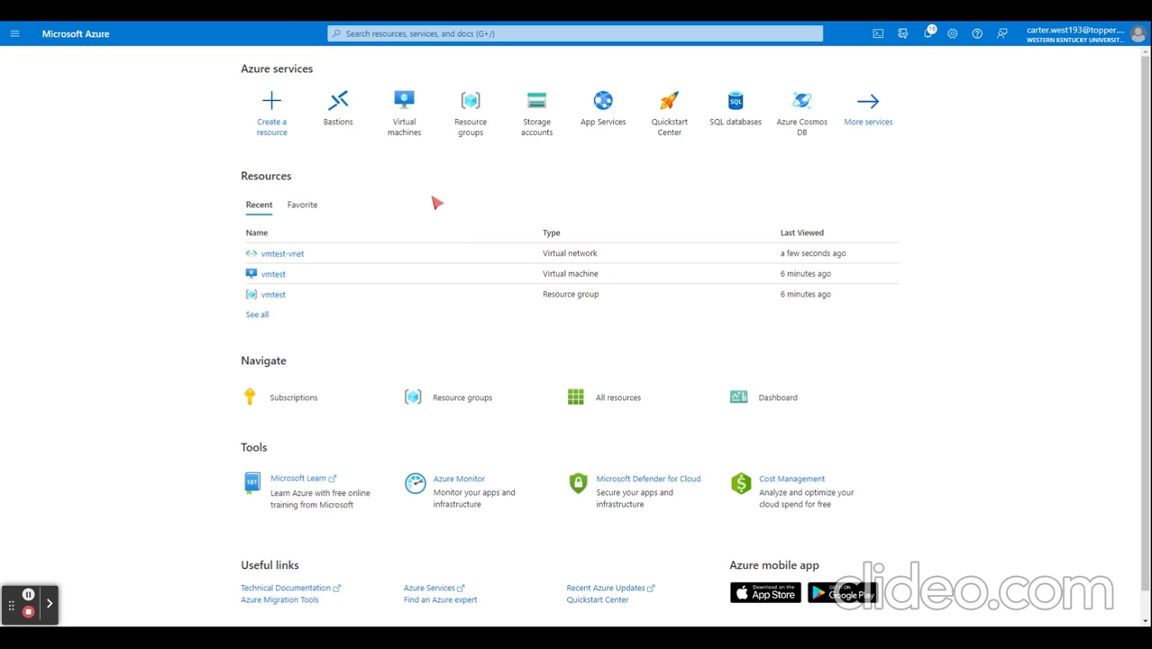
# Step: Start creating a Bastion and assign it to the existing resource group vmtest
pyautogui.click(328, 113)
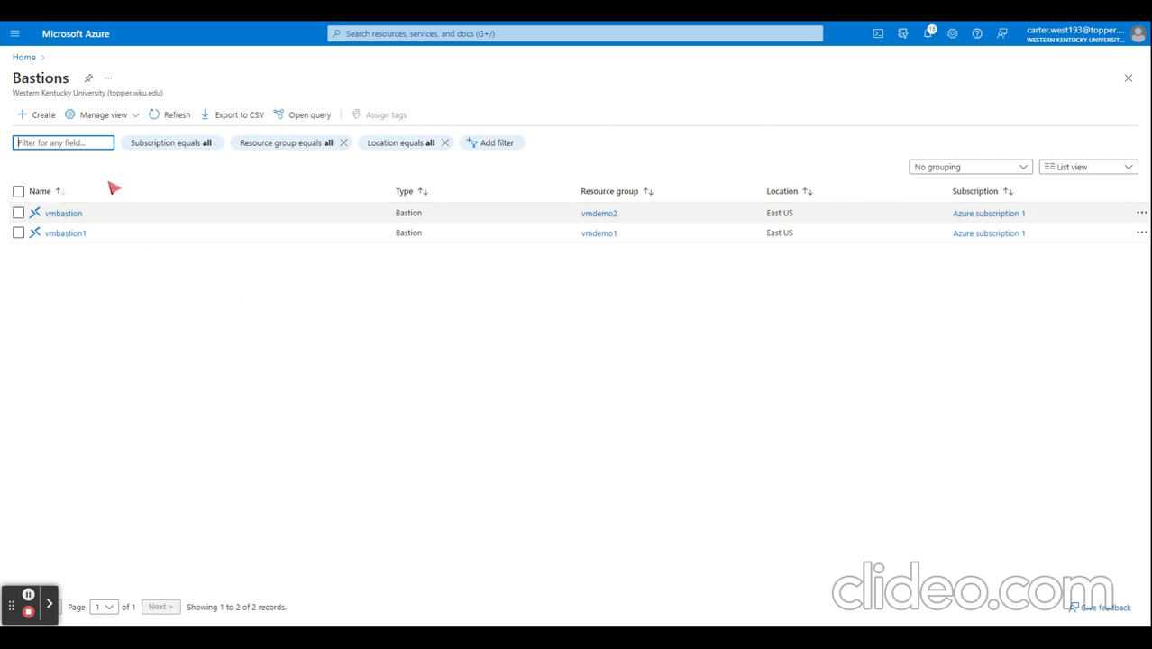
pyautogui.click(36, 115)
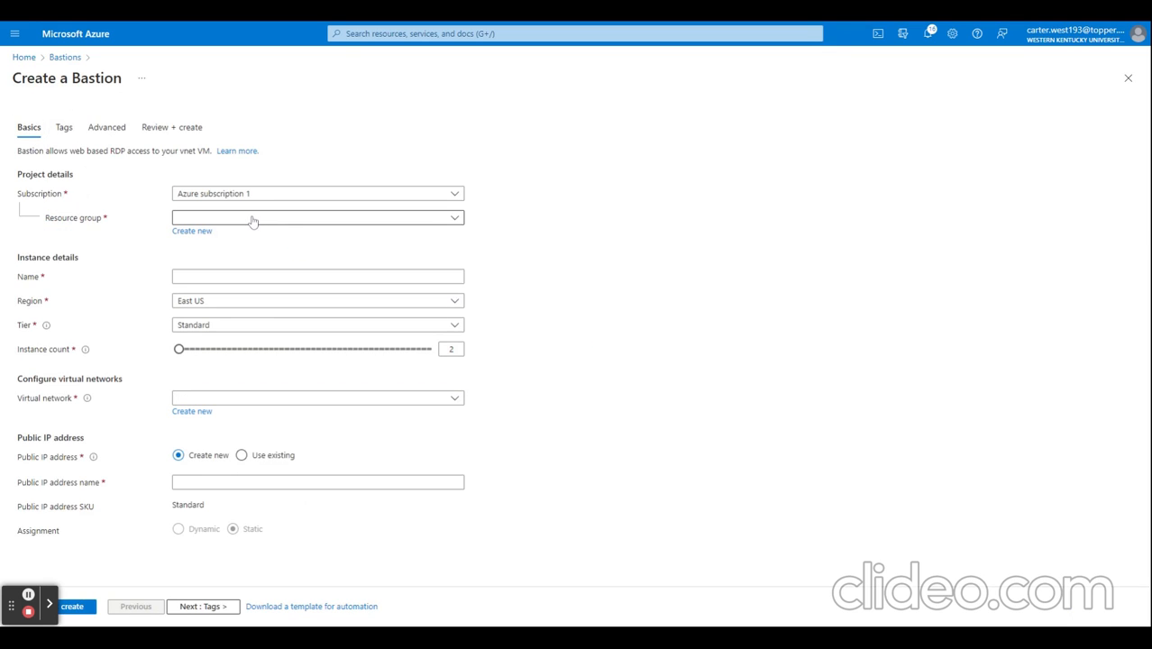
pyautogui.click(253, 219)
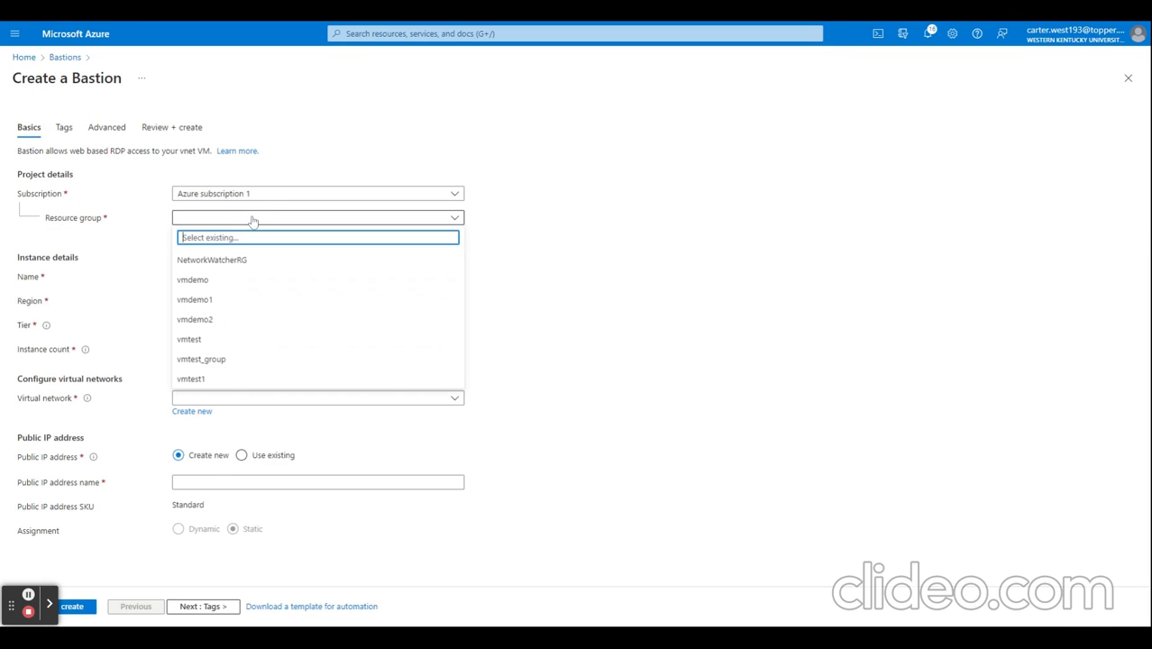
pyautogui.click(223, 340)
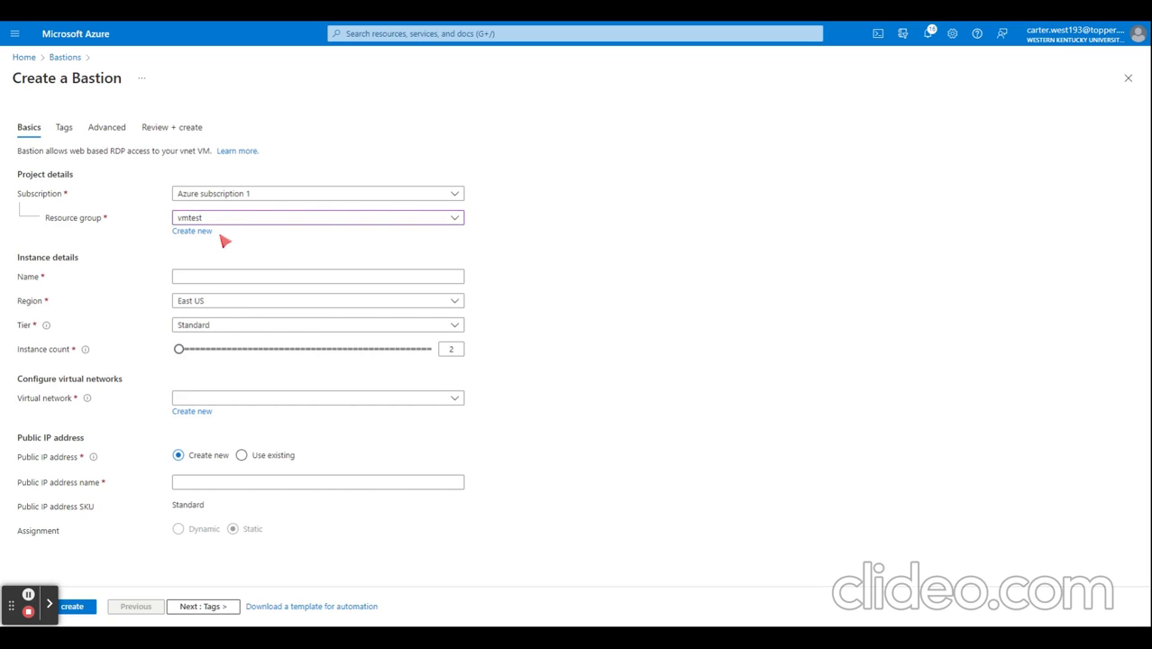
# Step: Name the Bastion vmtestbastion and set its virtual network to vmtest-vnet
pyautogui.click(228, 278)
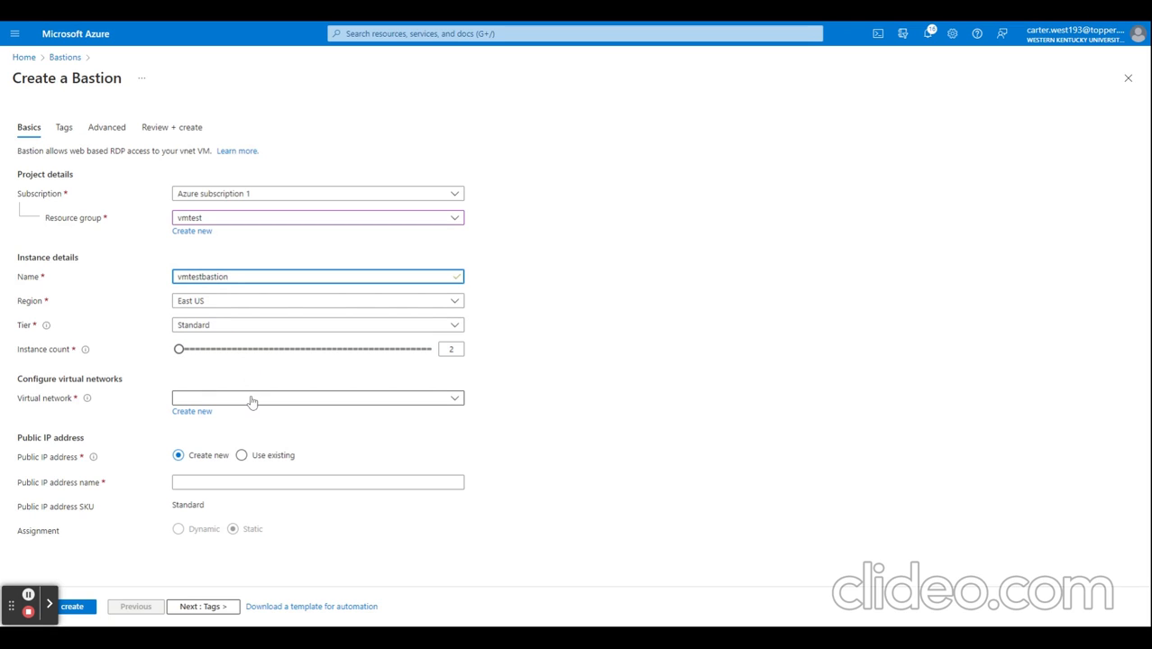
pyautogui.click(217, 402)
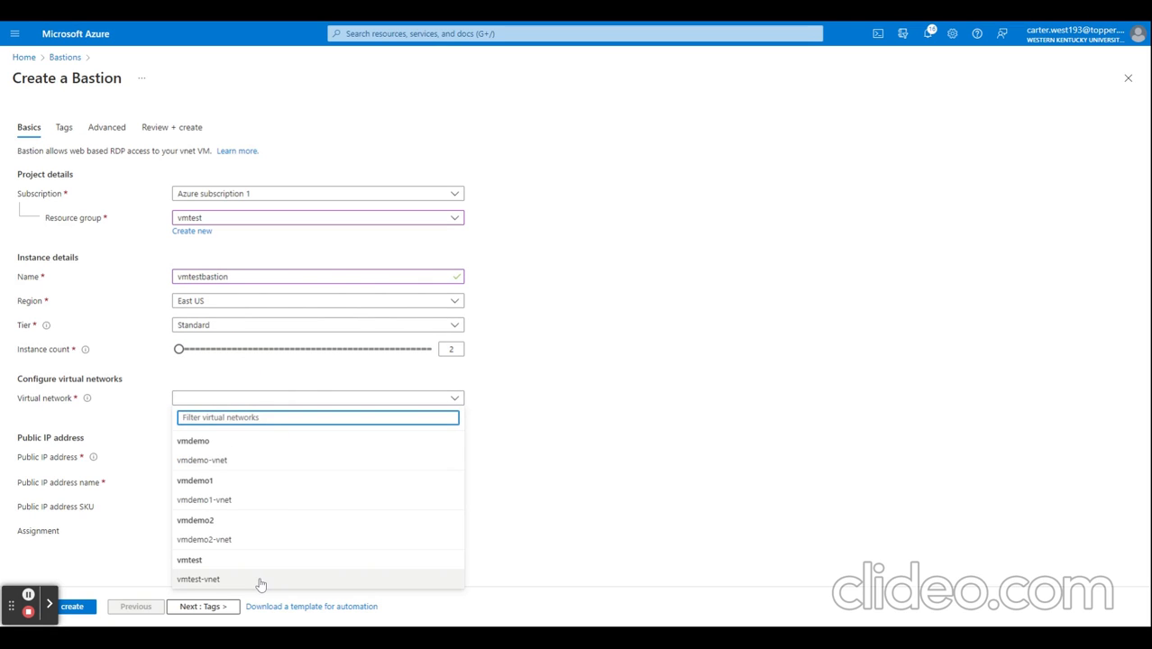
pyautogui.click(227, 582)
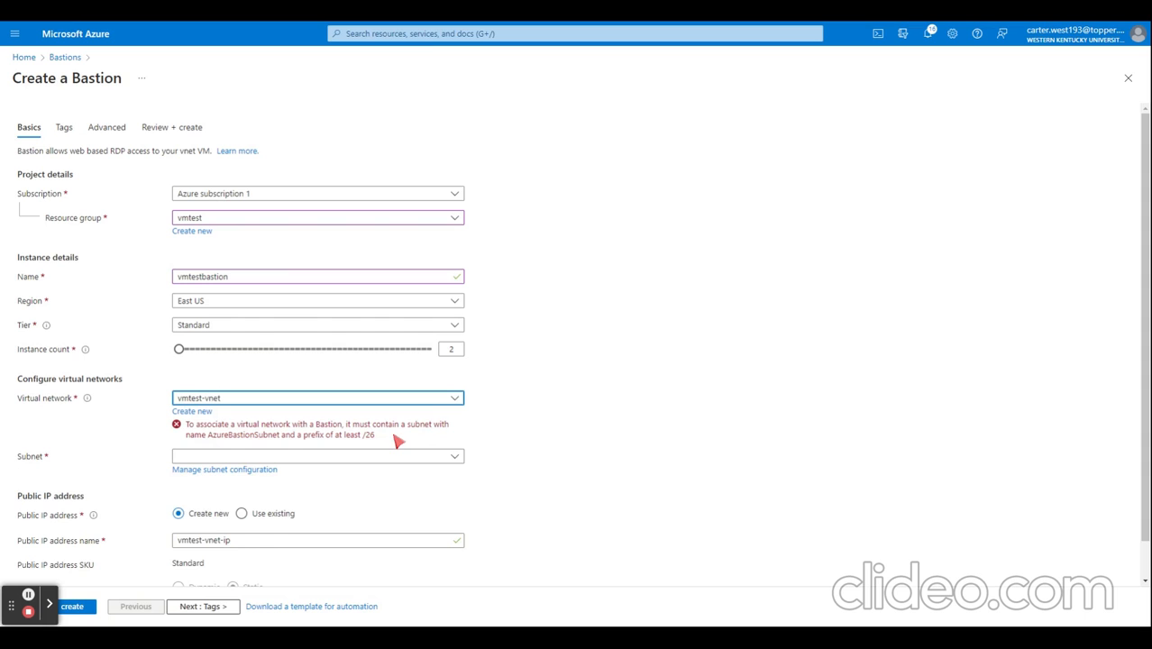
# Step: Add a subnet named AzureBastionSubnet to vmtest-vnet and return to the Bastion creation form
pyautogui.click(246, 469)
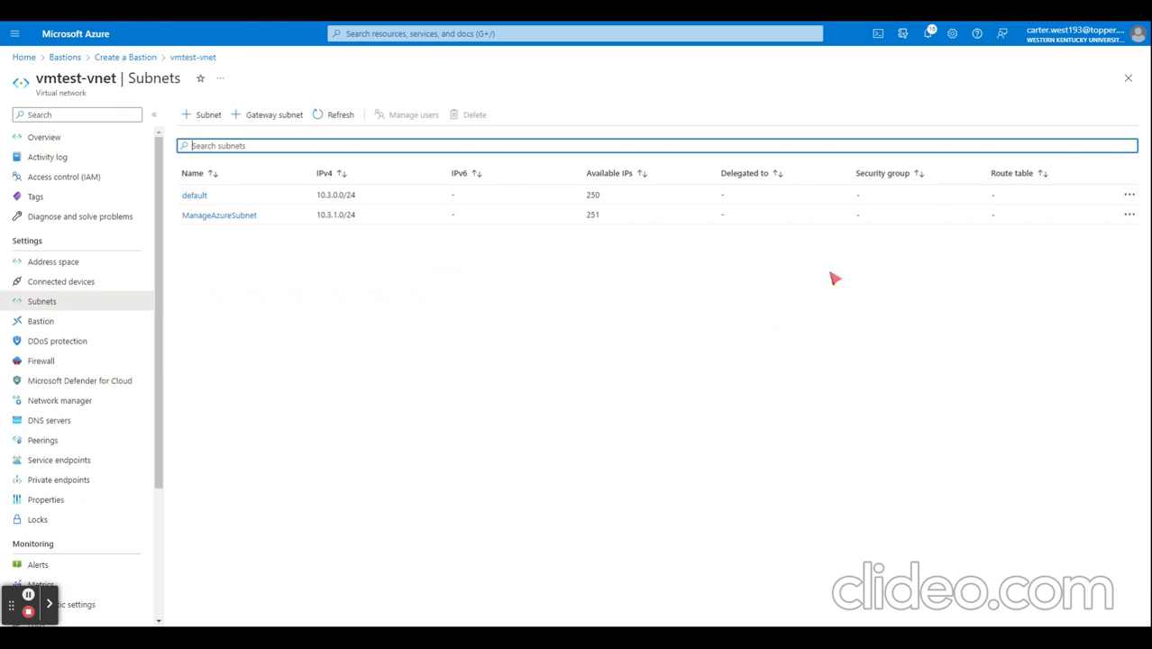
pyautogui.click(206, 119)
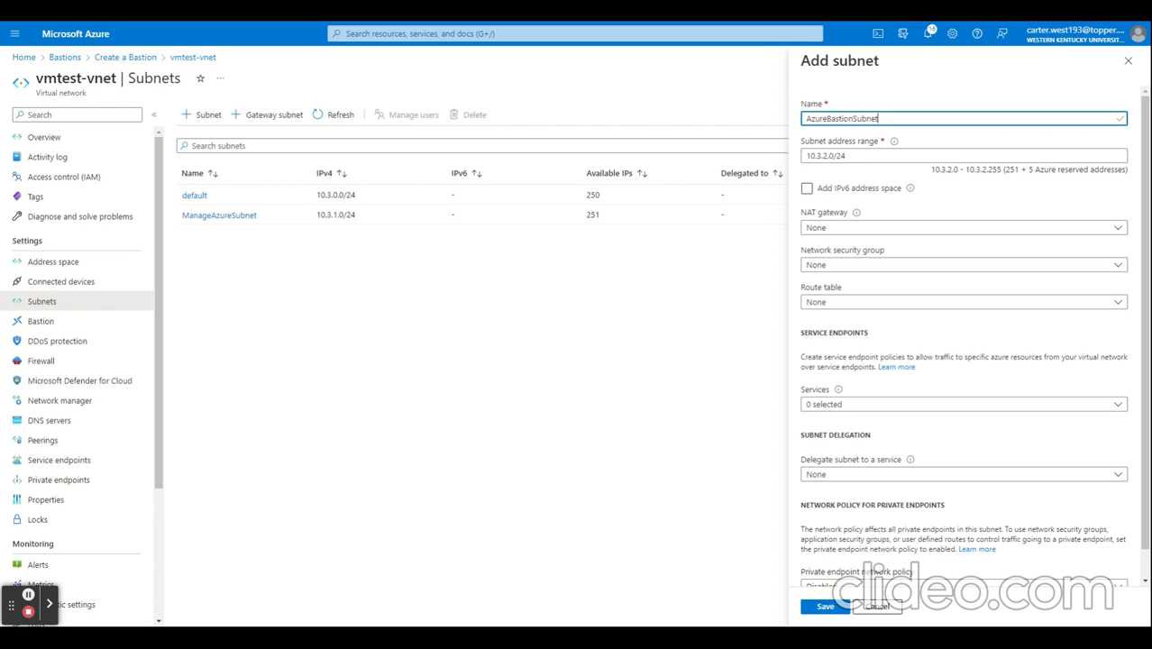
pyautogui.click(837, 609)
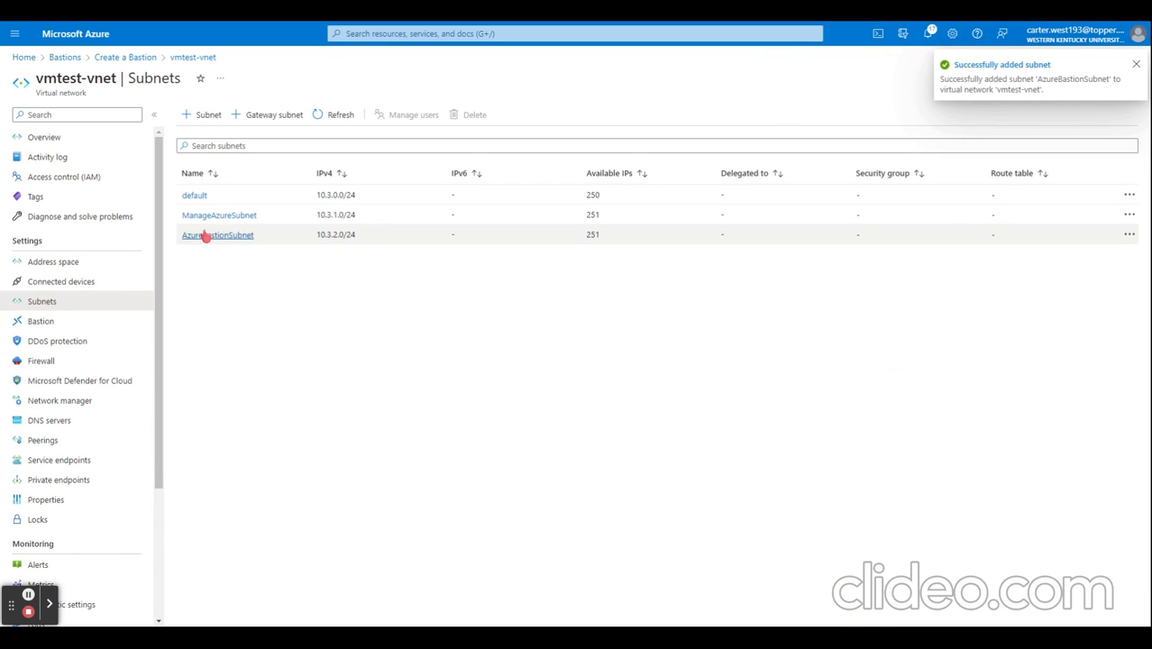
pyautogui.click(126, 57)
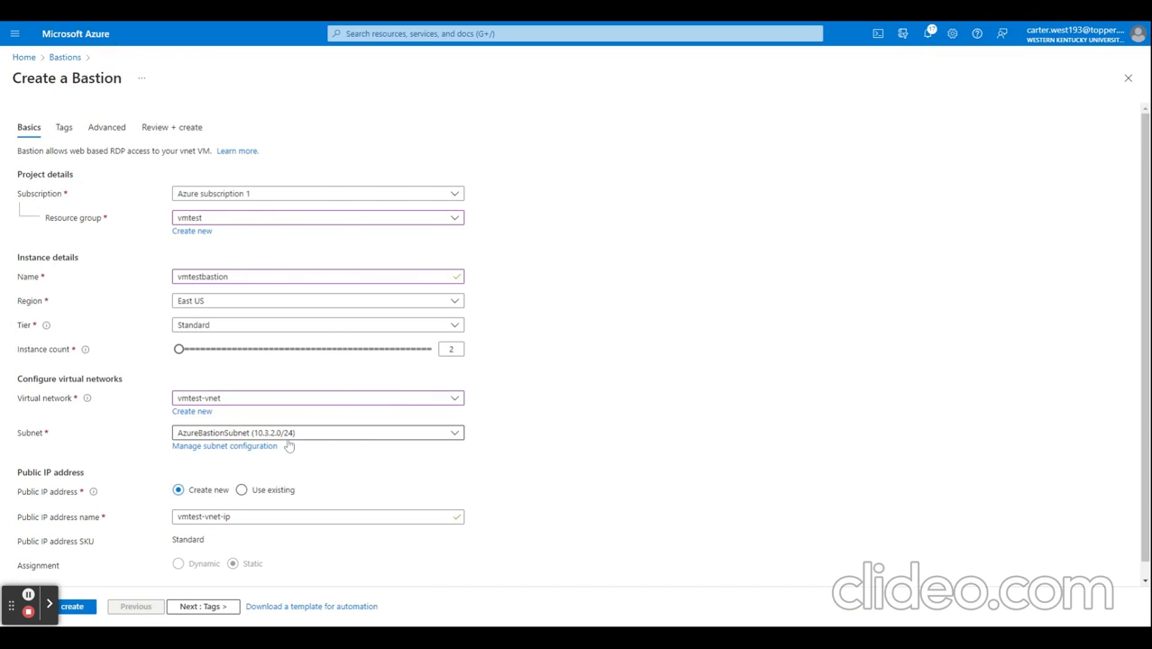
# Step: Review the vmtestbastion configuration and create the Bastion
pyautogui.scroll(-1, 352, 455)
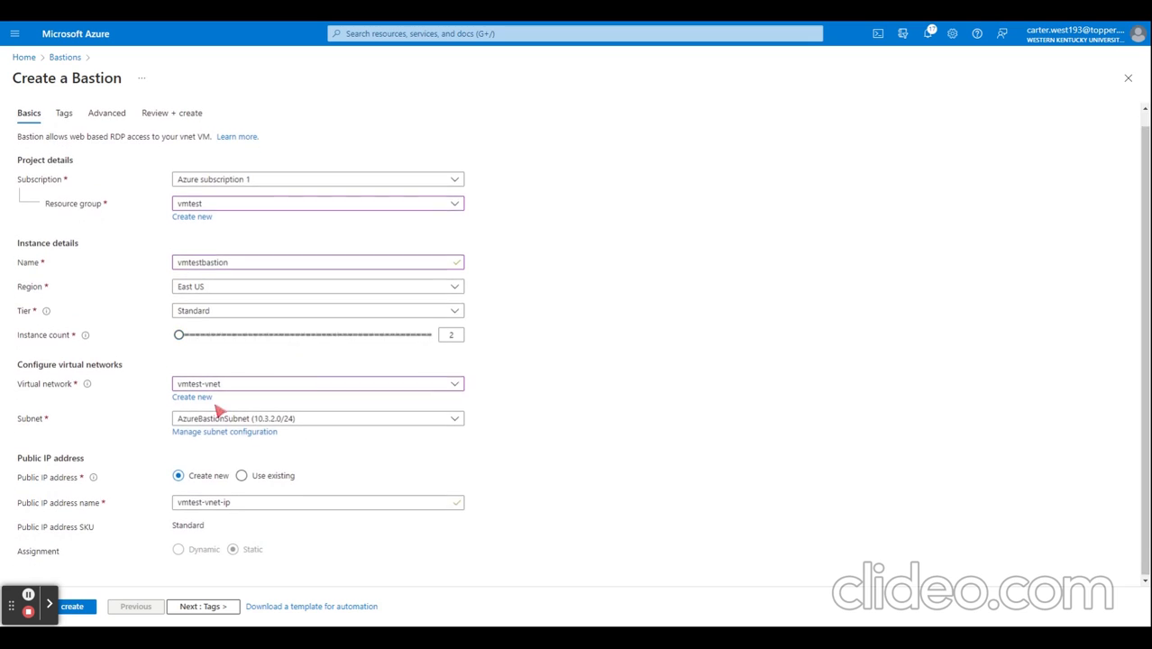
pyautogui.click(85, 608)
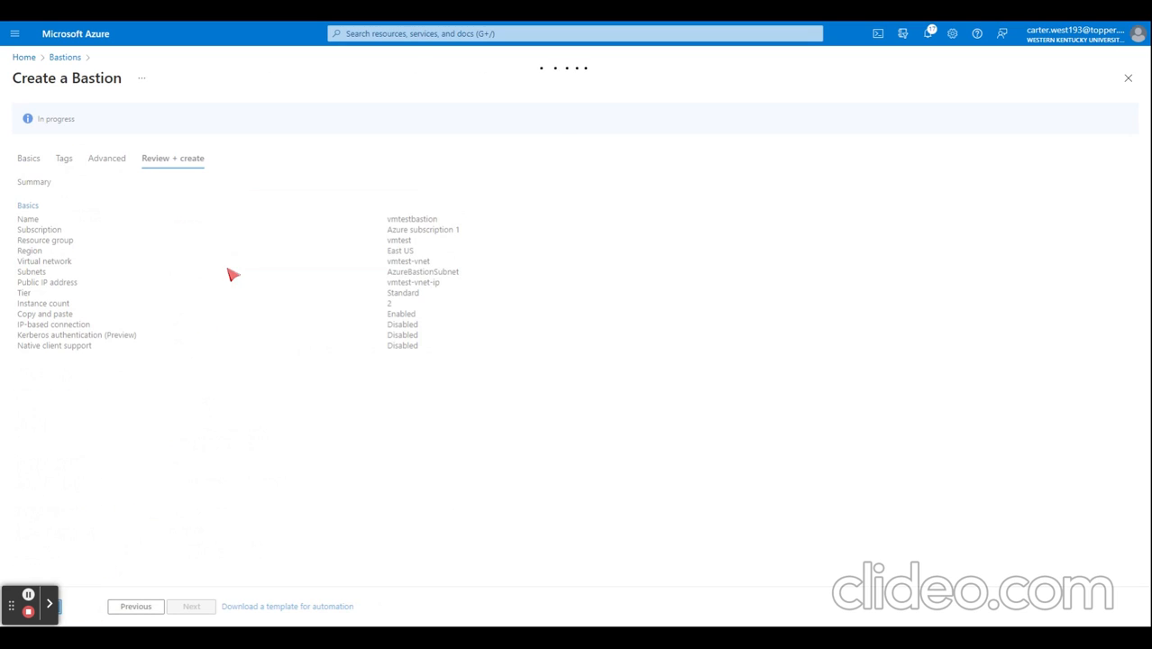
pyautogui.click(65, 613)
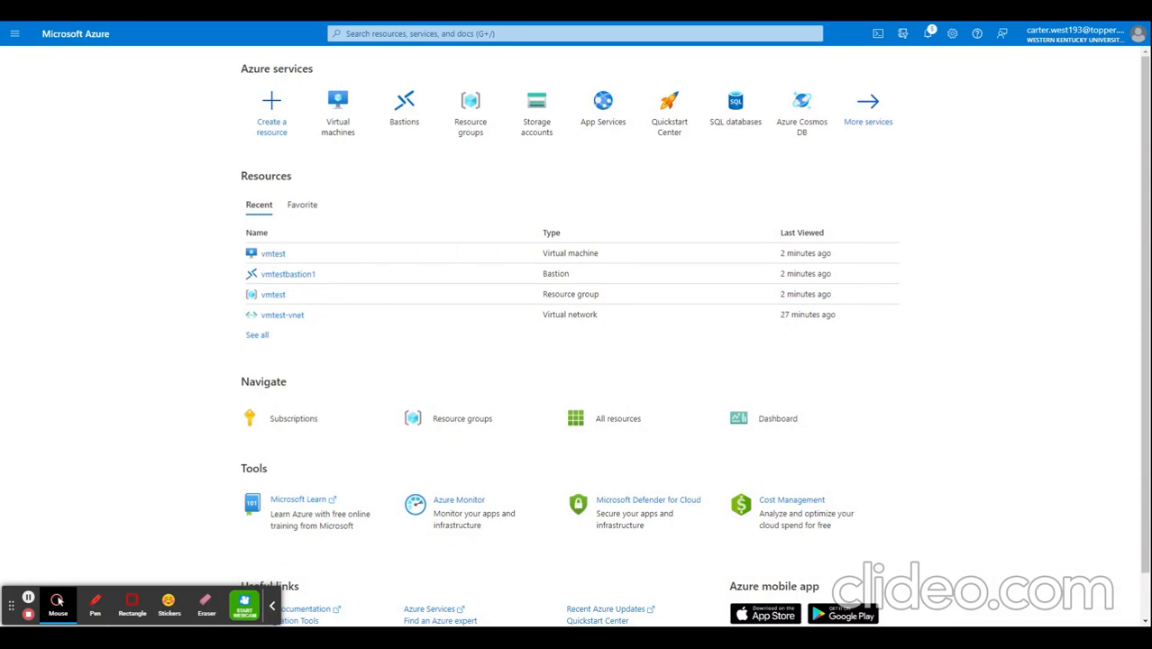
# Step: Open the vmtest virtual machine and choose Bastion as its connection method
pyautogui.click(272, 606)
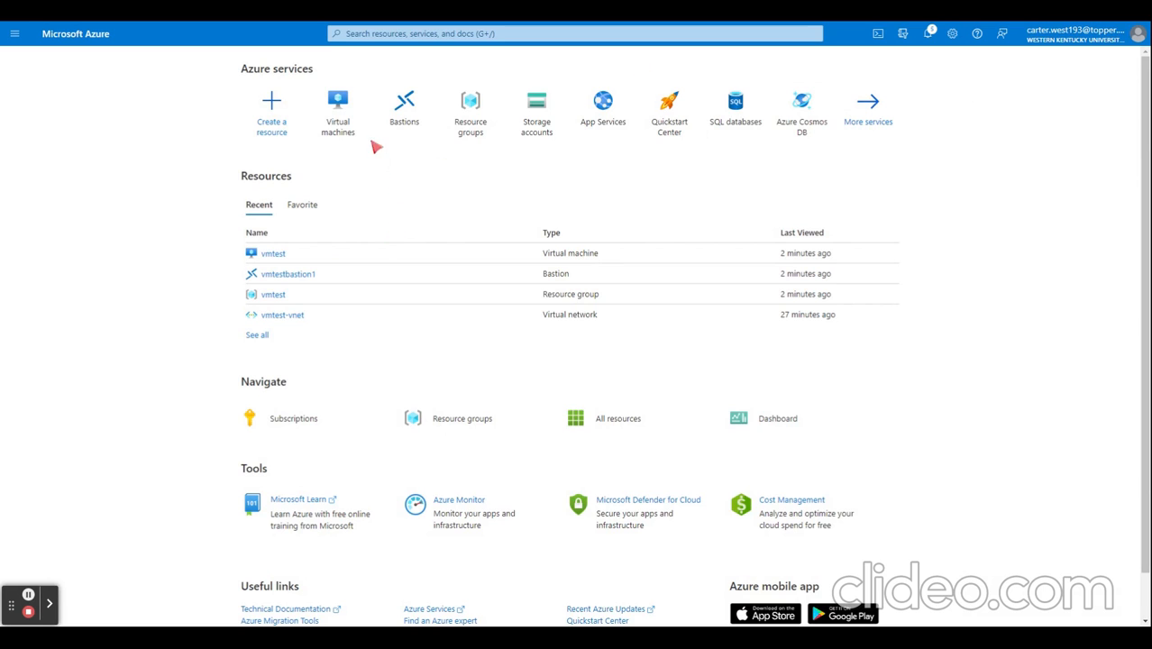
pyautogui.moveTo(353, 133)
pyautogui.click(344, 96)
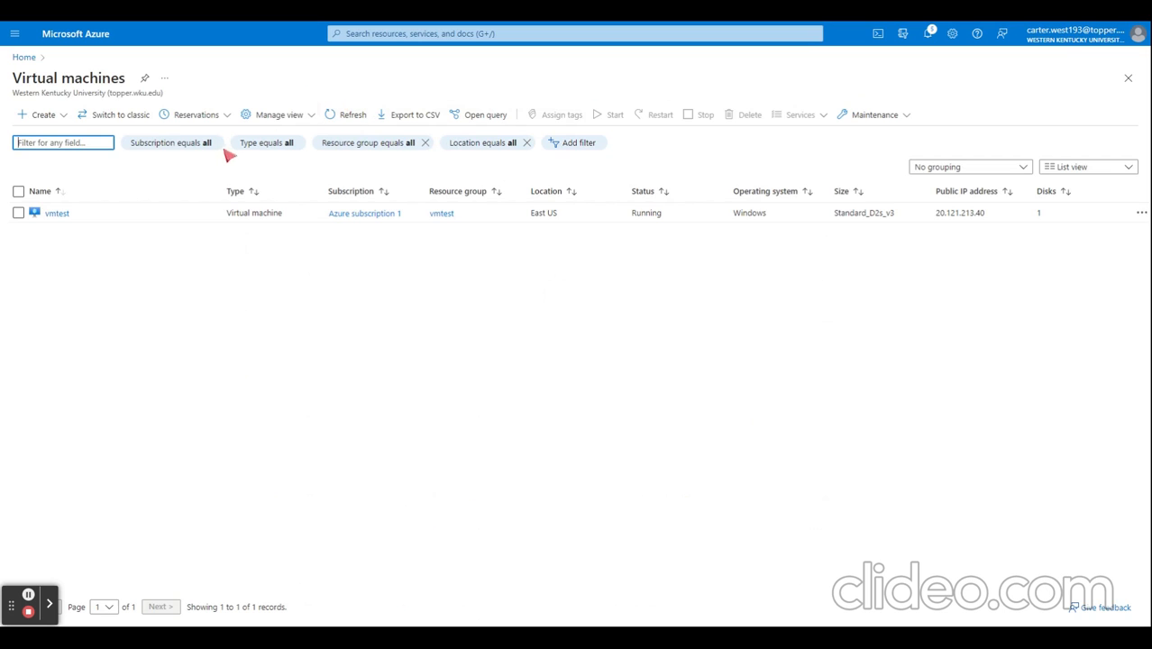
pyautogui.click(56, 214)
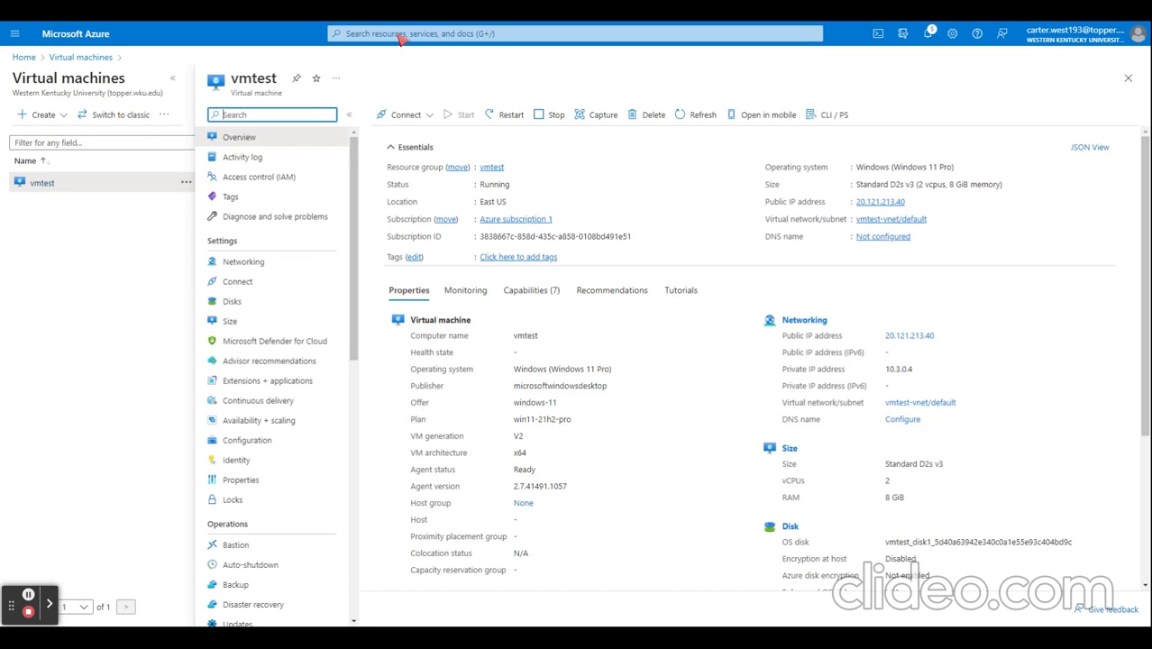
pyautogui.click(404, 116)
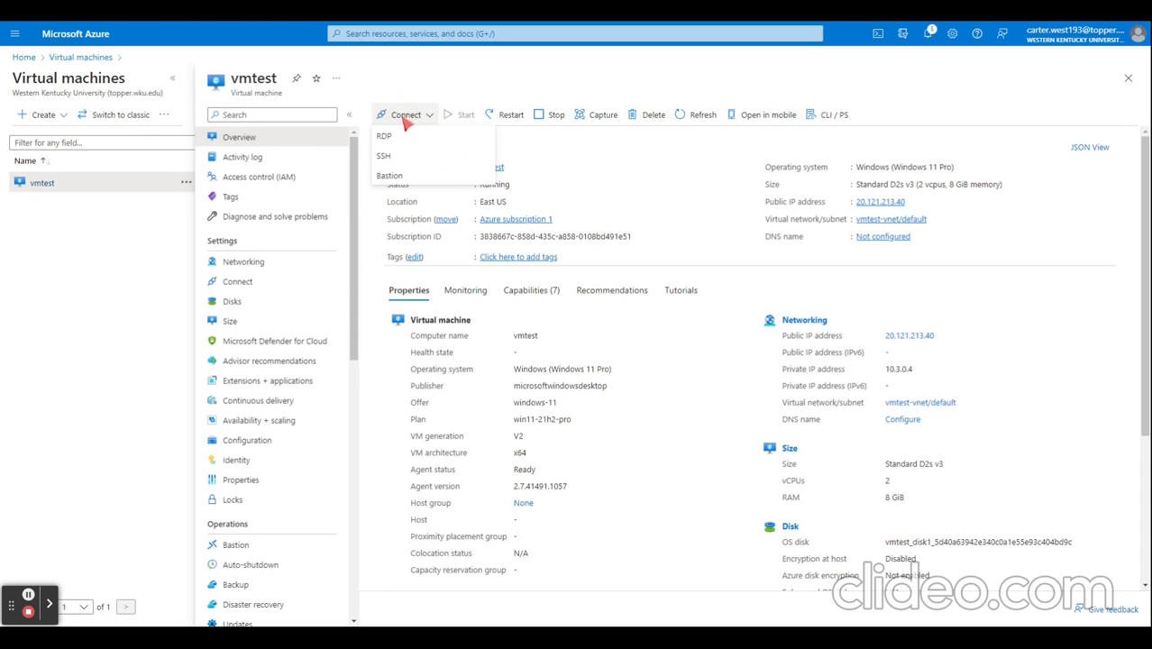
pyautogui.click(423, 179)
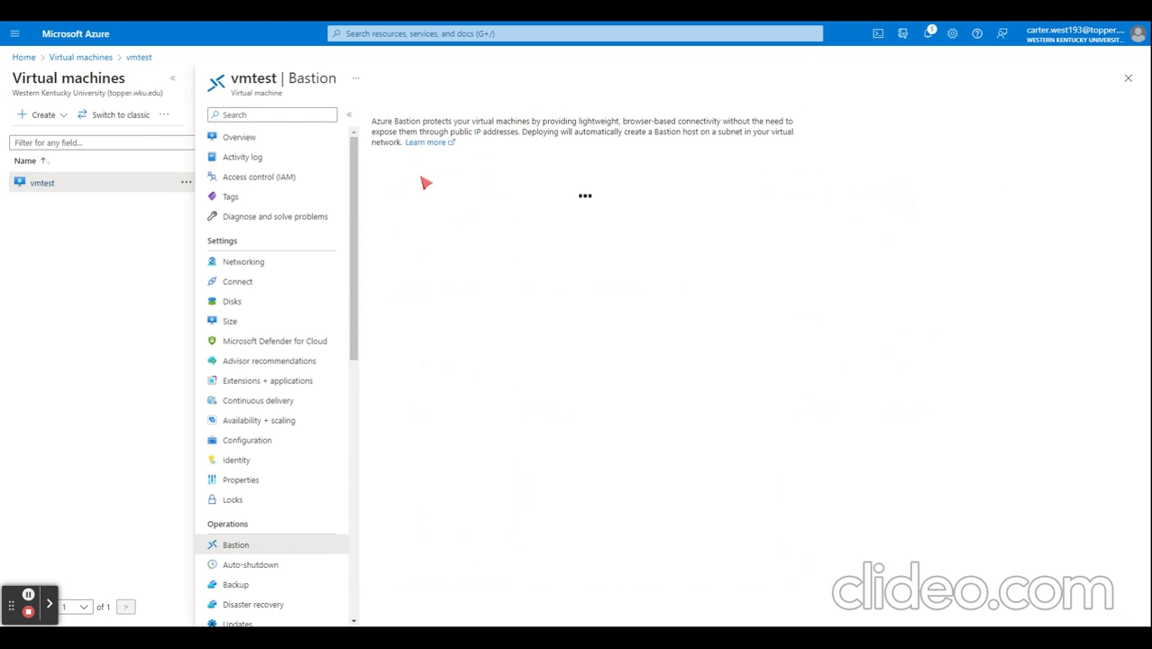
# Step: Enter the virtual machine's account password and connect to vmtest through Bastion in a new browser tab
pyautogui.click(658, 305)
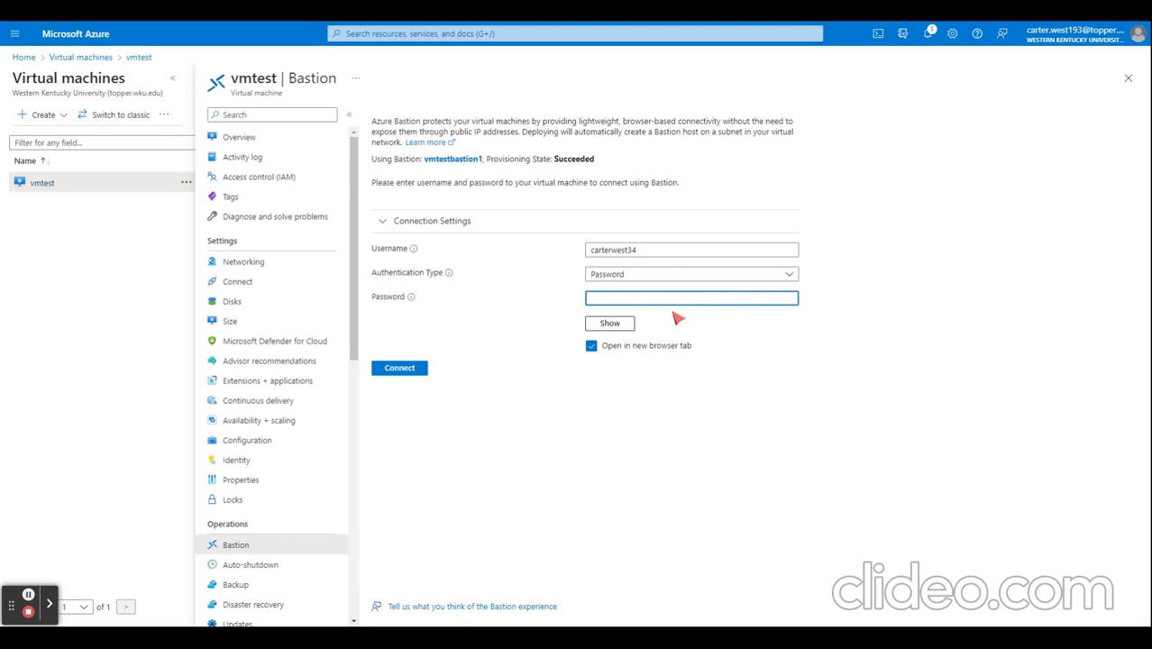
pyautogui.write('••••')
pyautogui.click(415, 369)
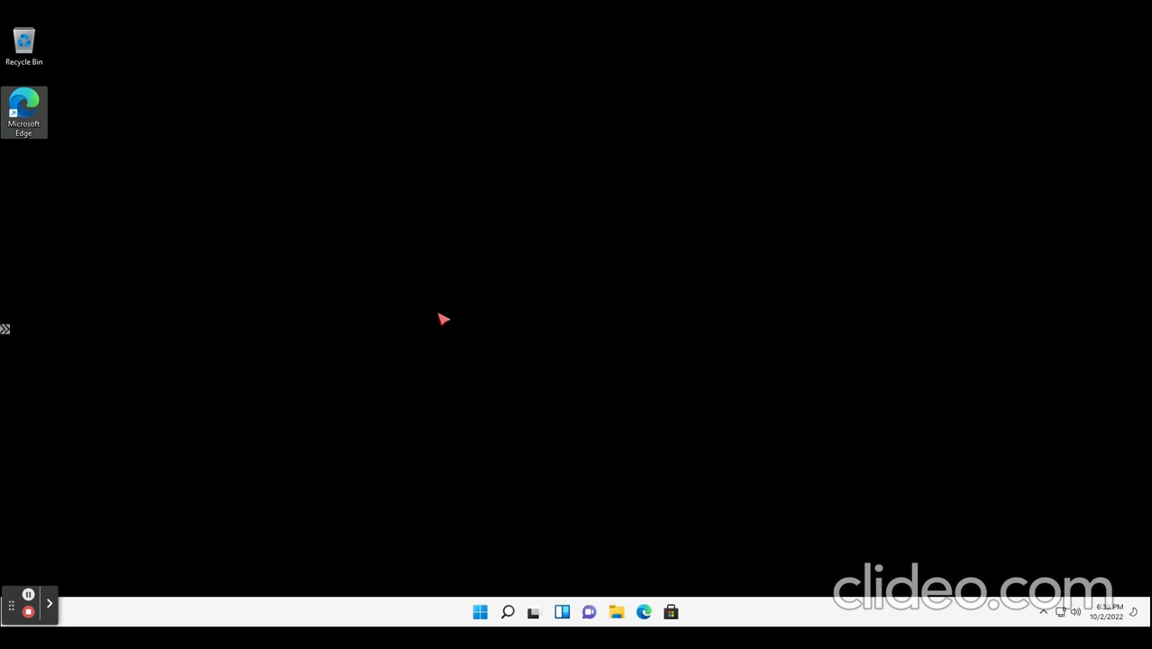
# Step: Launch Microsoft Edge on the virtual machine's remote desktop
pyautogui.doubleClick(39, 123)
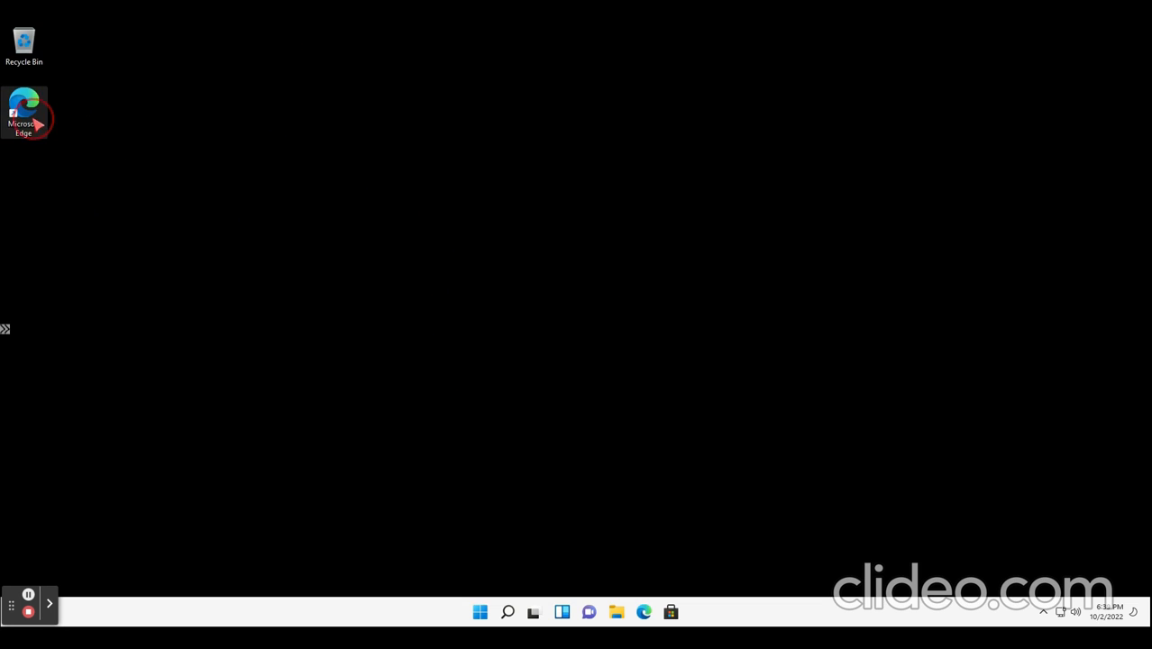